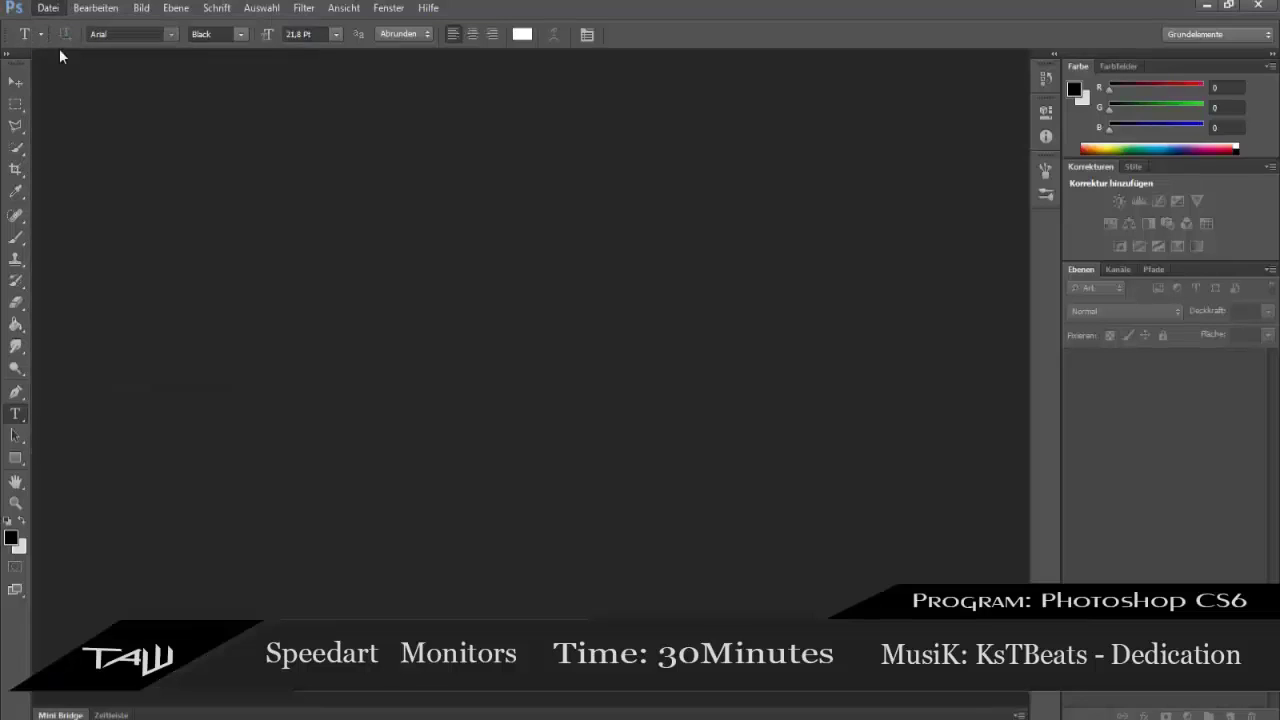
Create a new 1280×720 HD document and set the foreground colour to mid grey (RGB 115).
key("ctrl+n")
left_click(500, 243)
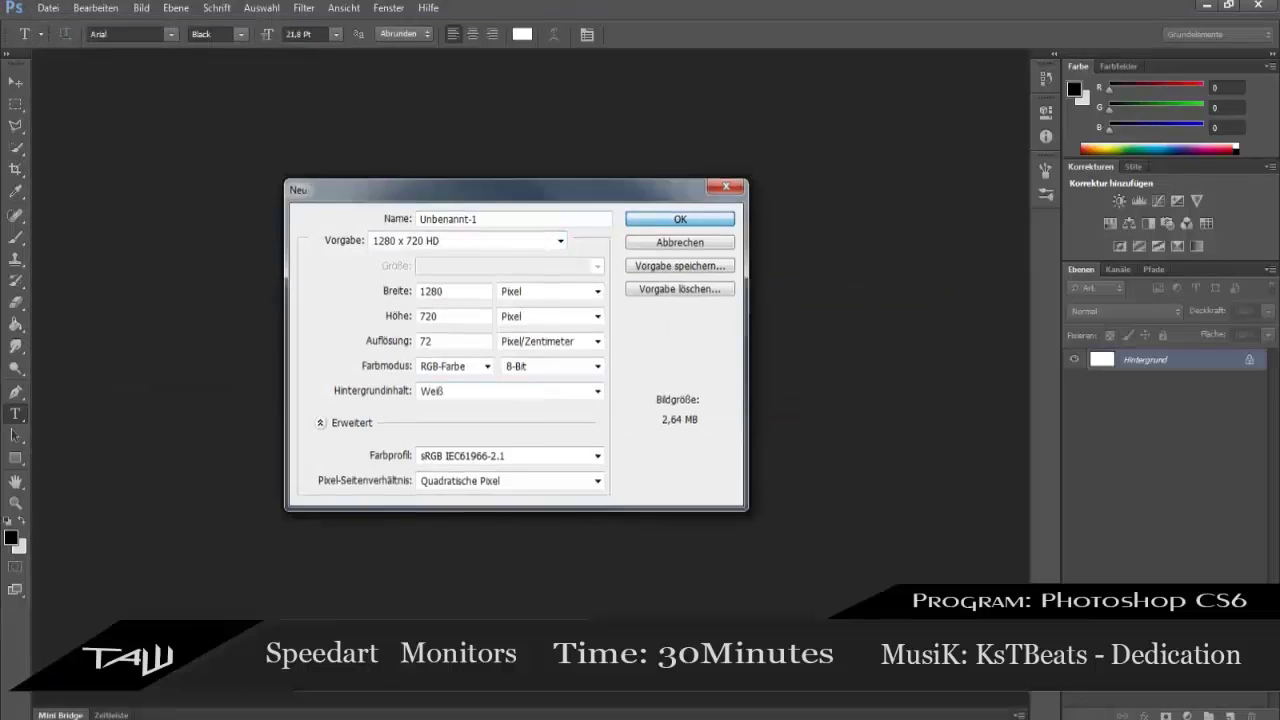
key("Return")
key("v")
left_click(175, 7)
left_click(11, 537)
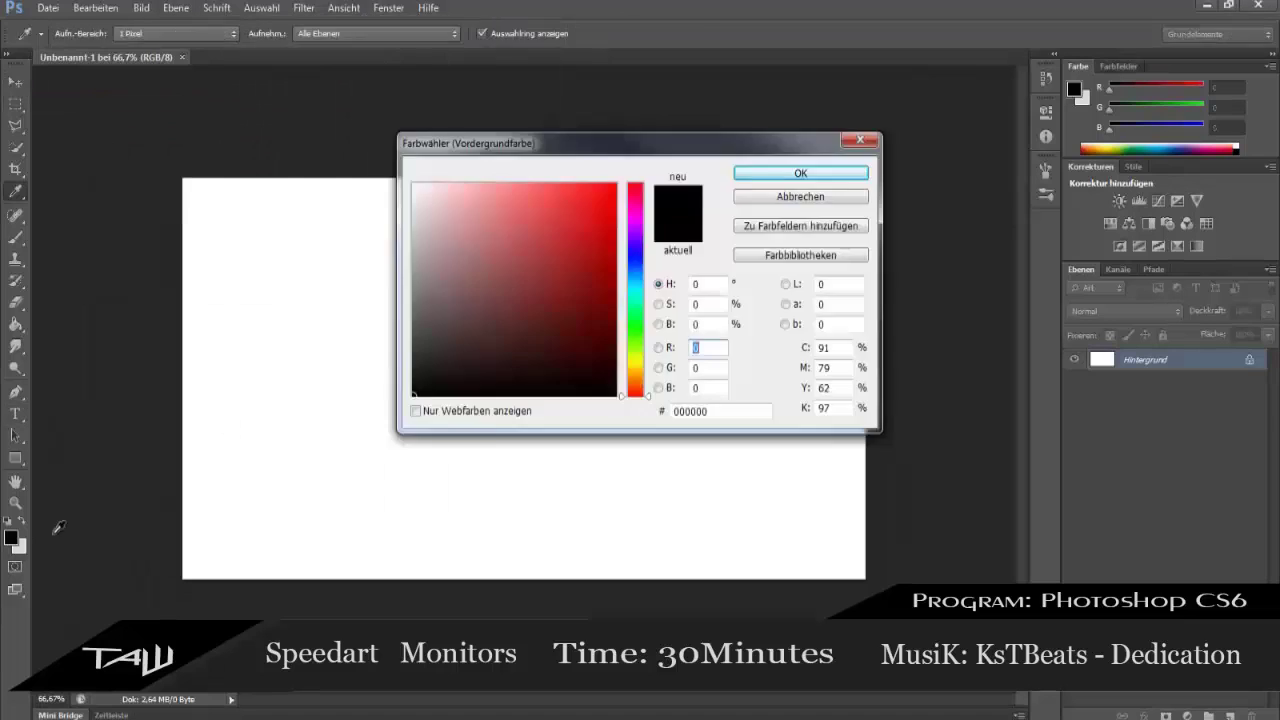
key("Return")
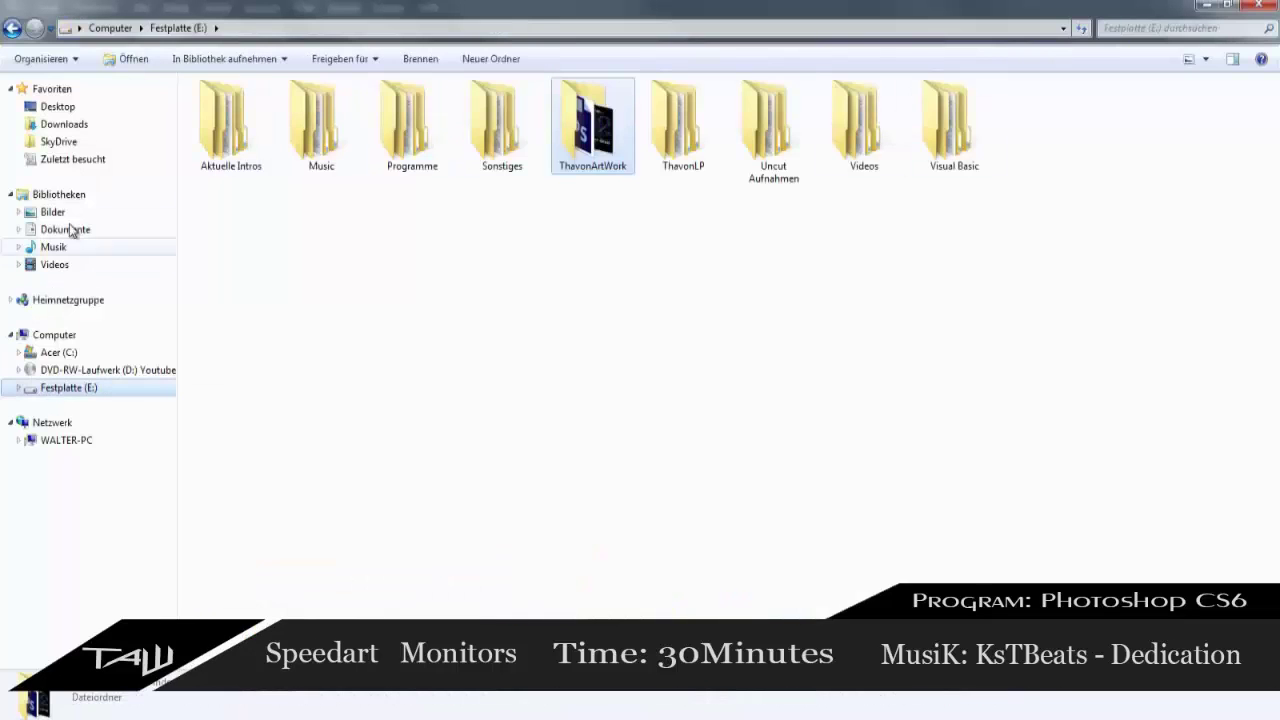
Browse from the E: drive to the ThavonArtWork folder to open the wallpaper image.
left_click(52, 212)
left_click(64, 126)
left_click(52, 212)
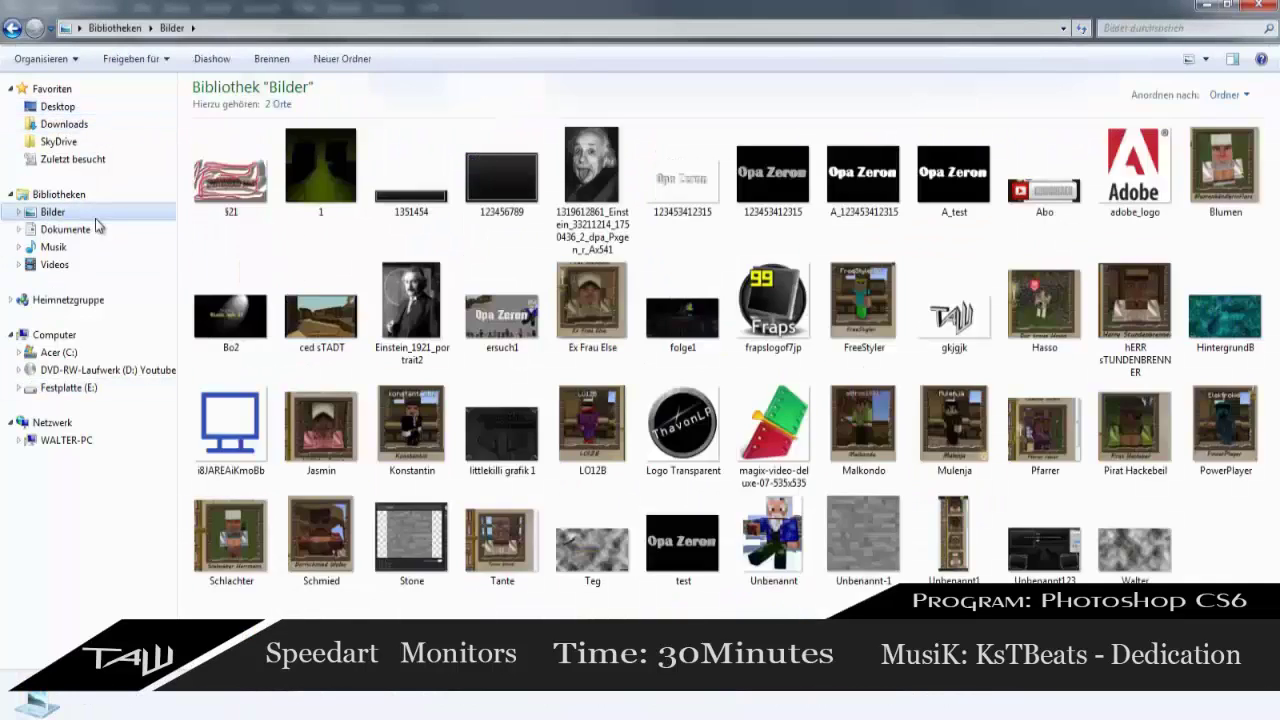
left_click(68, 387)
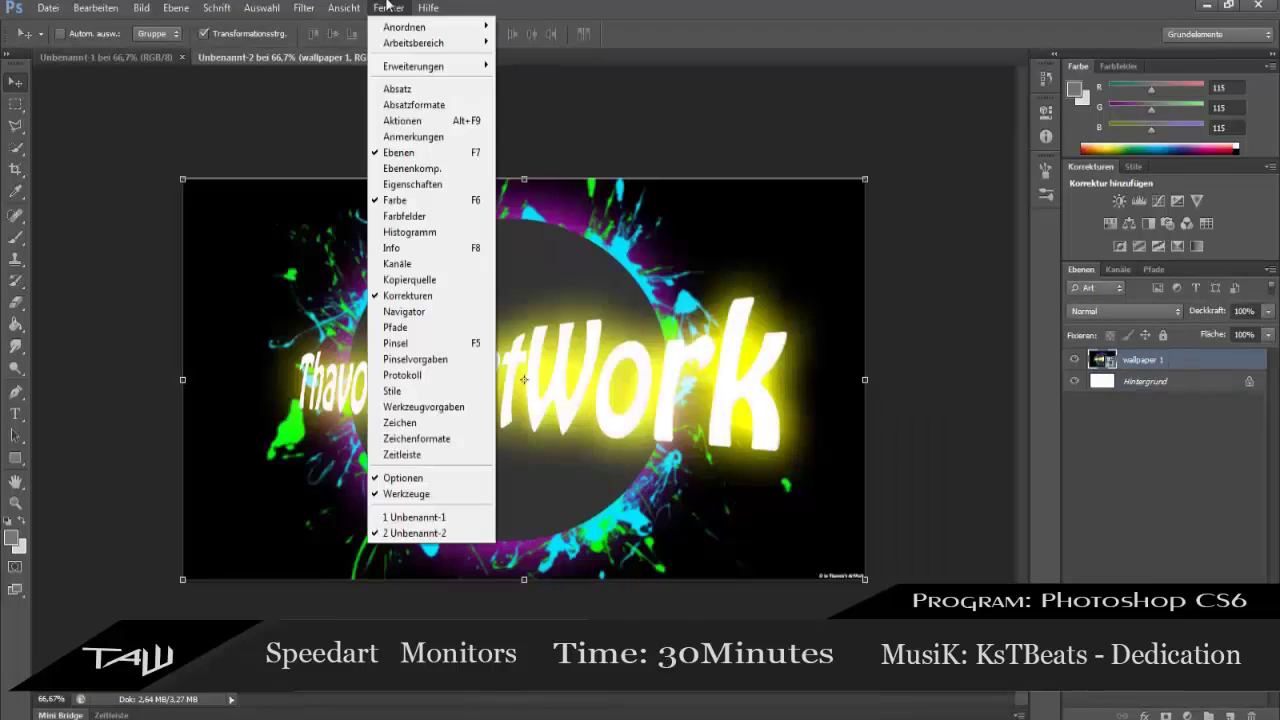
In the first document, add a grey-filled layer beneath the wallpaper layer.
left_click(414, 517)
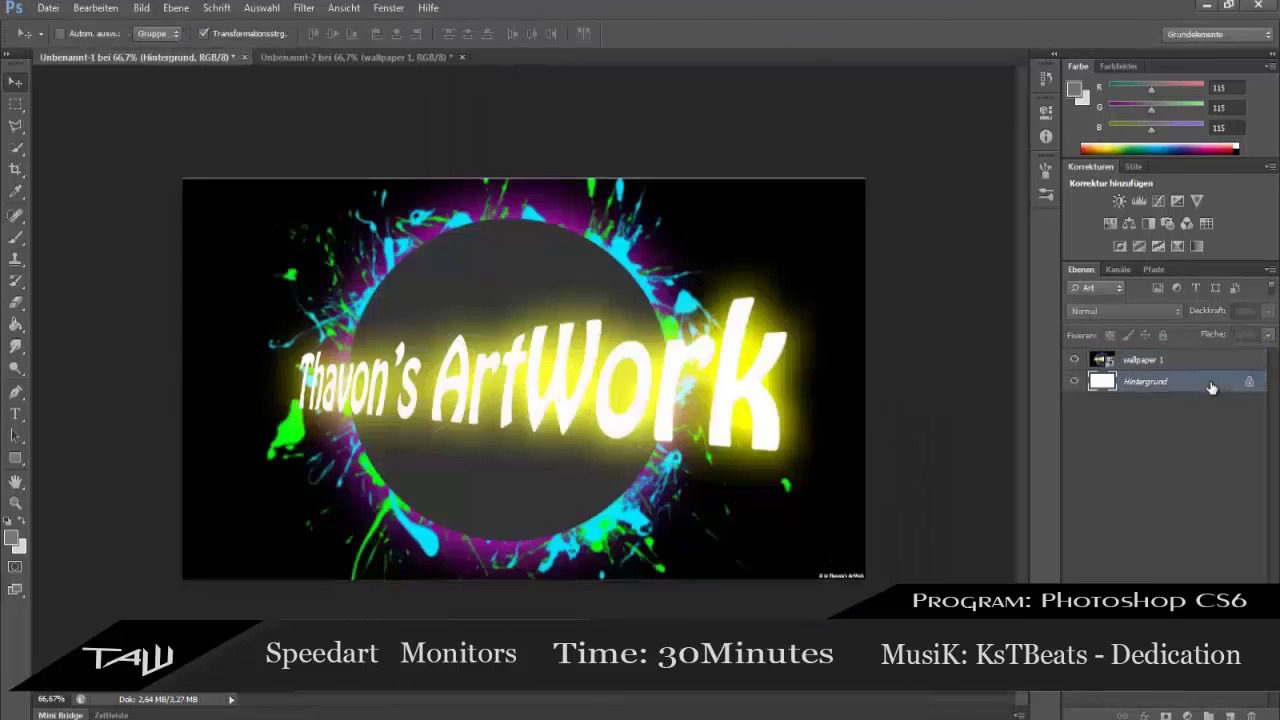
key("ctrl+bracketleft")
key("g")
left_click(520, 380)
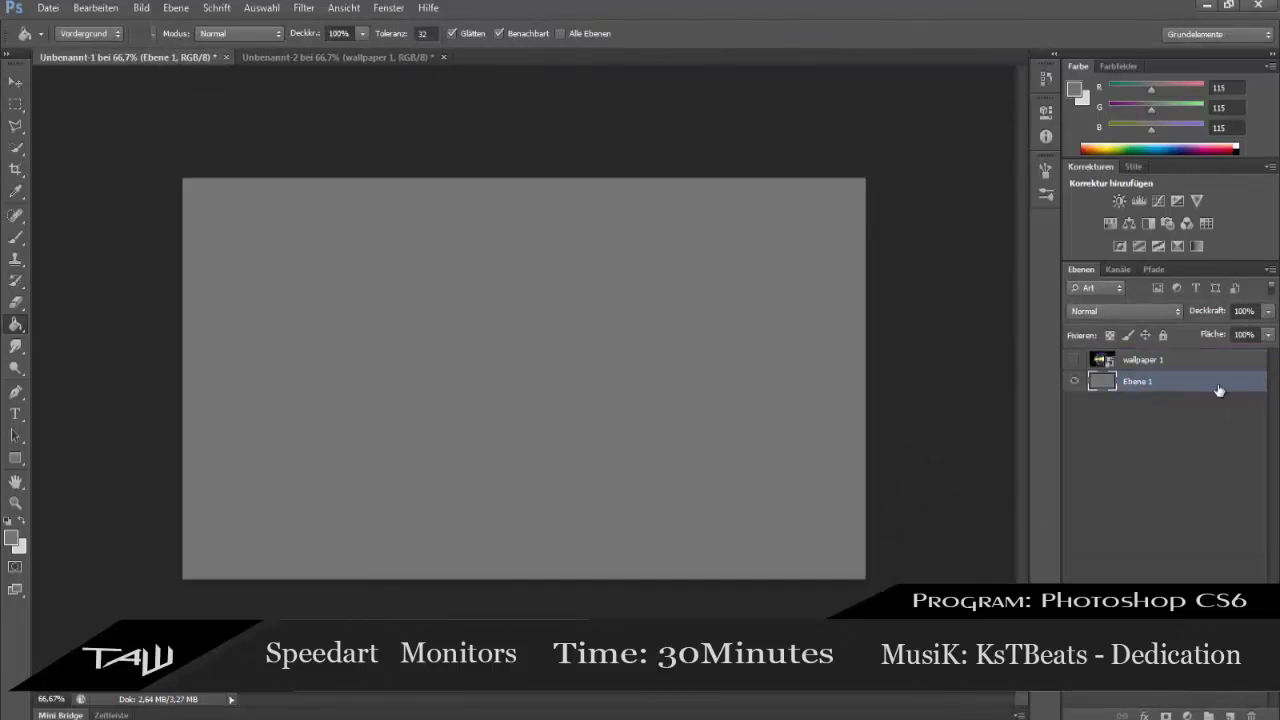
Give the grey layer a radial gradient overlay for a white-centred background.
double_click(1218, 390)
left_click(786, 137)
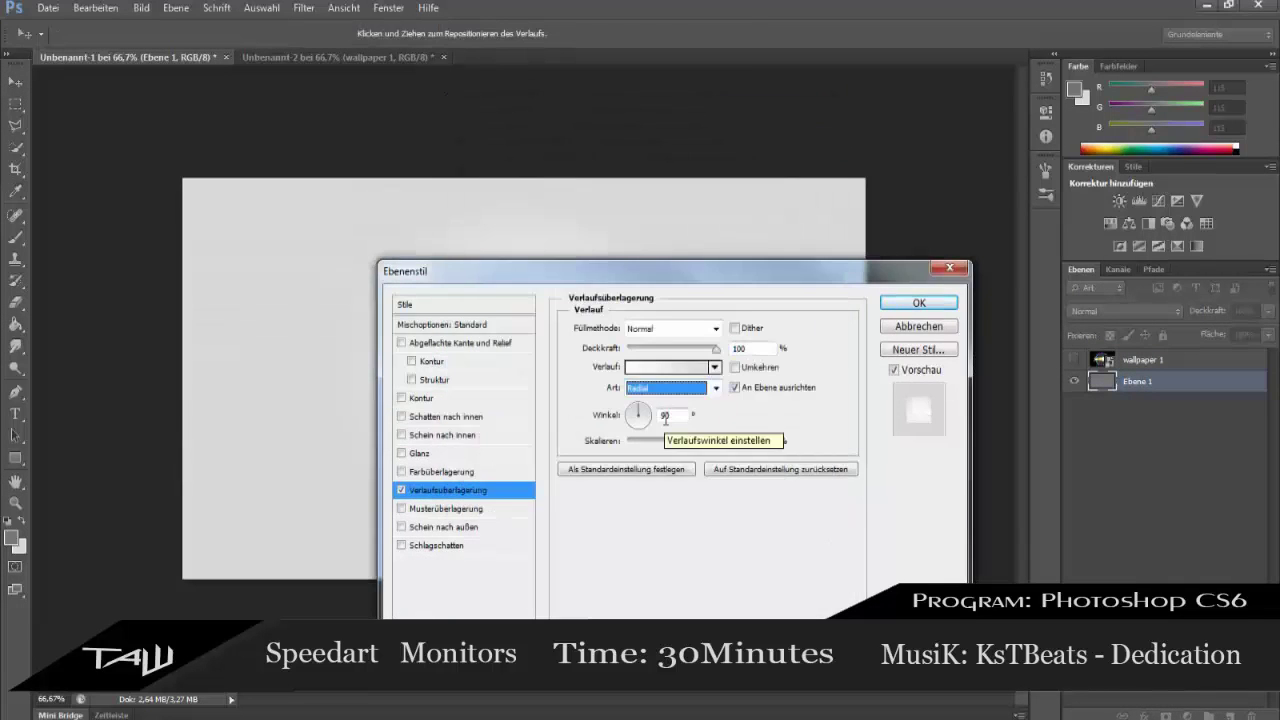
key("Return")
right_click(15, 458)
left_click(80, 483)
Draw an ellipse for the monitor base and zoom in to 200%.
key("v")
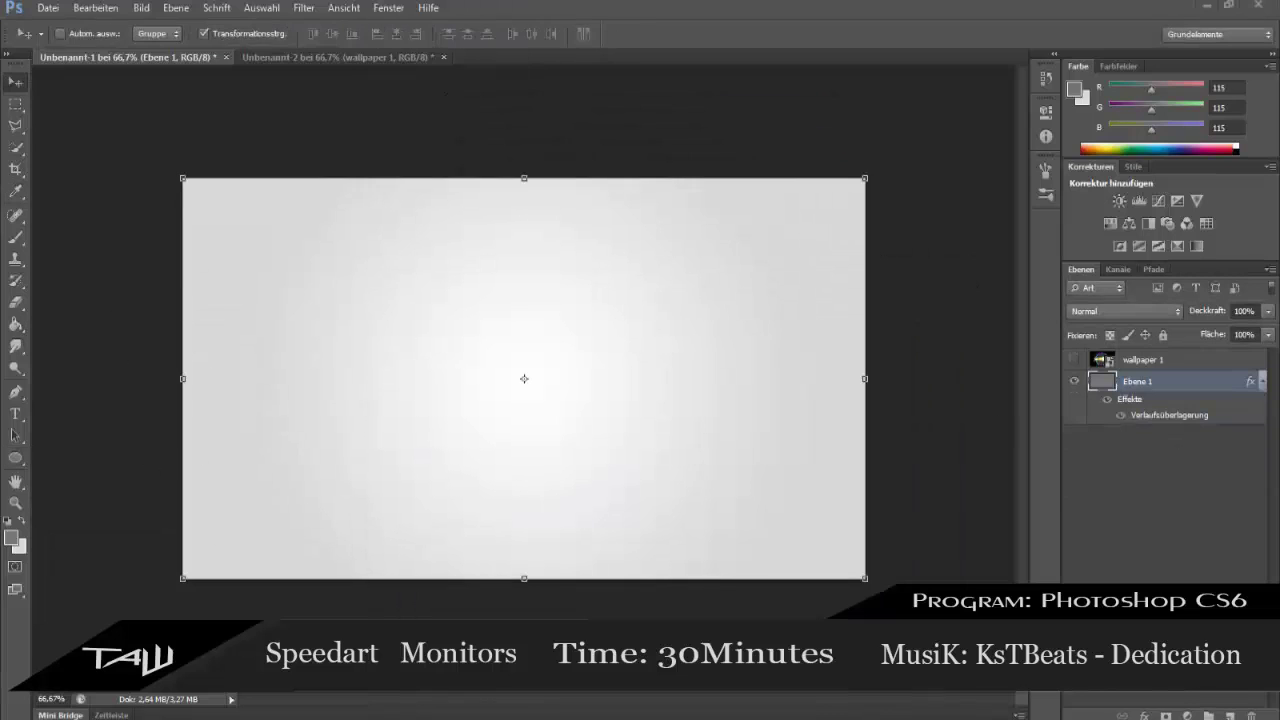
key("u")
left_click_drag(272, 480, 463, 531)
key("ctrl+plus")
key("ctrl+plus")
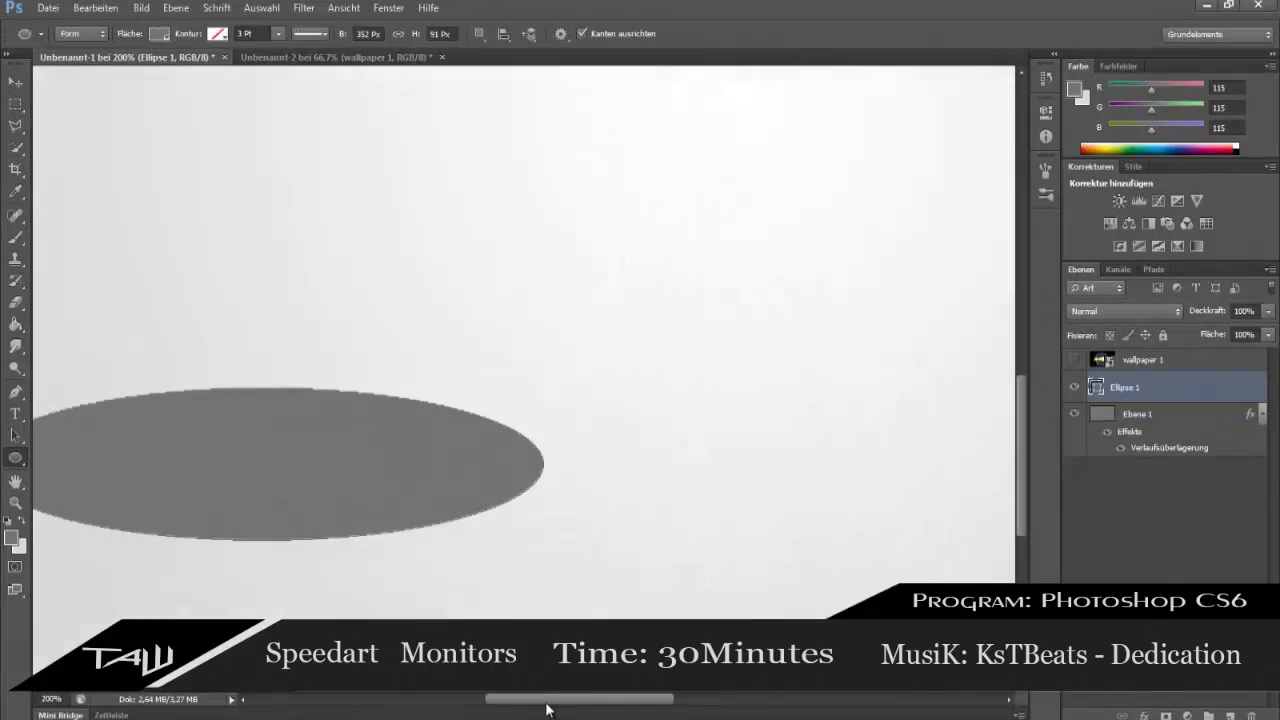
left_click_drag(556, 700, 500, 700)
double_click(1180, 387)
Add a gradient overlay to the ellipse with dark grey 2a2a2a colour stops.
left_click(448, 489)
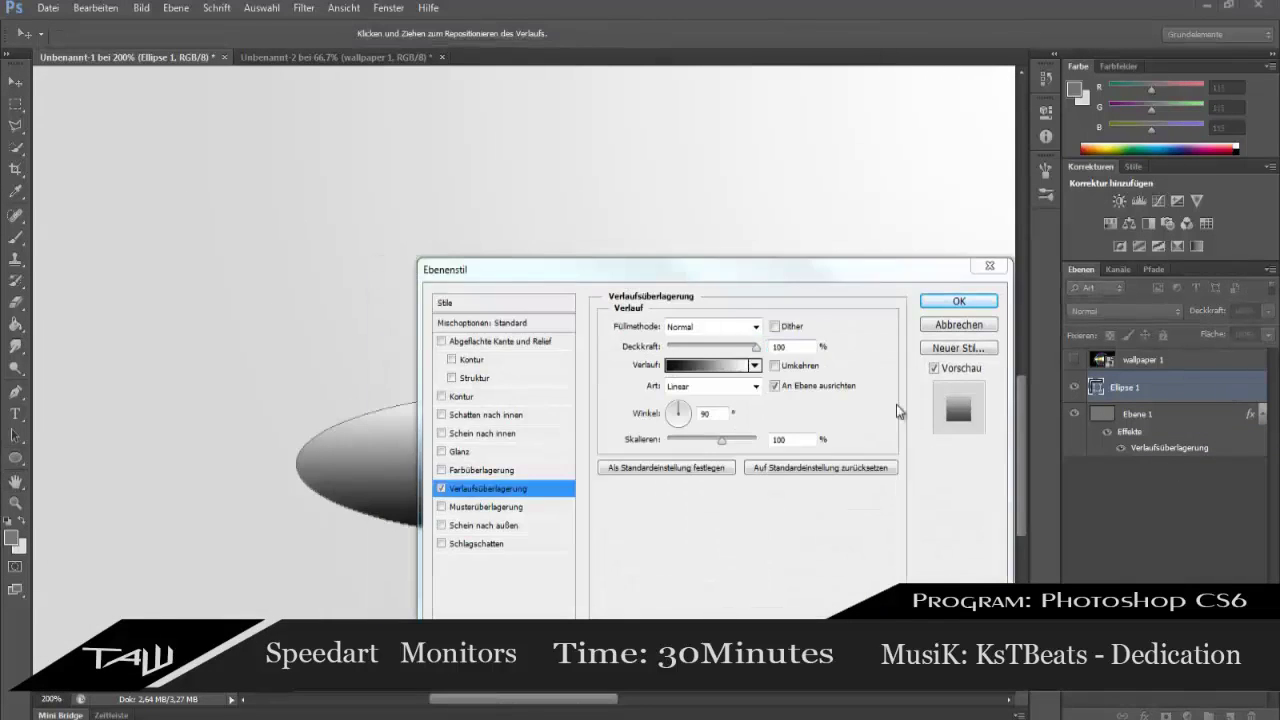
left_click(749, 368)
left_click(550, 459)
key("Return")
left_click(804, 393)
left_click(550, 459)
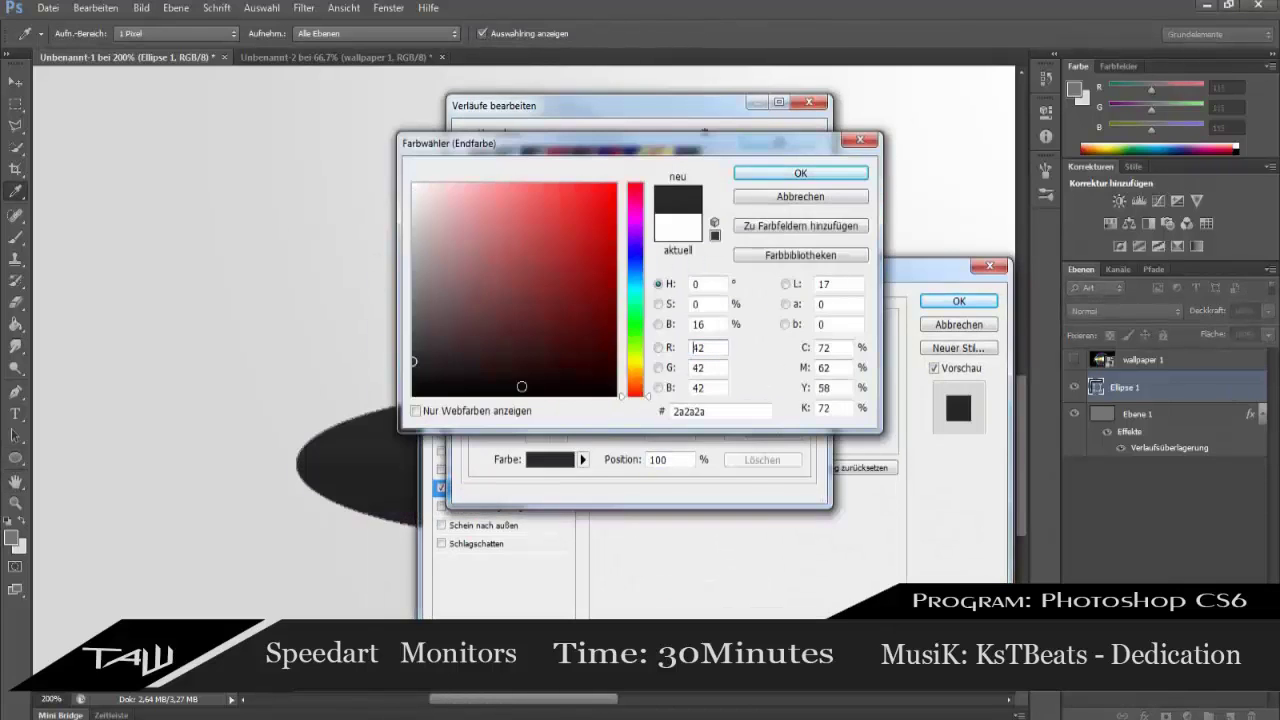
left_click(780, 159)
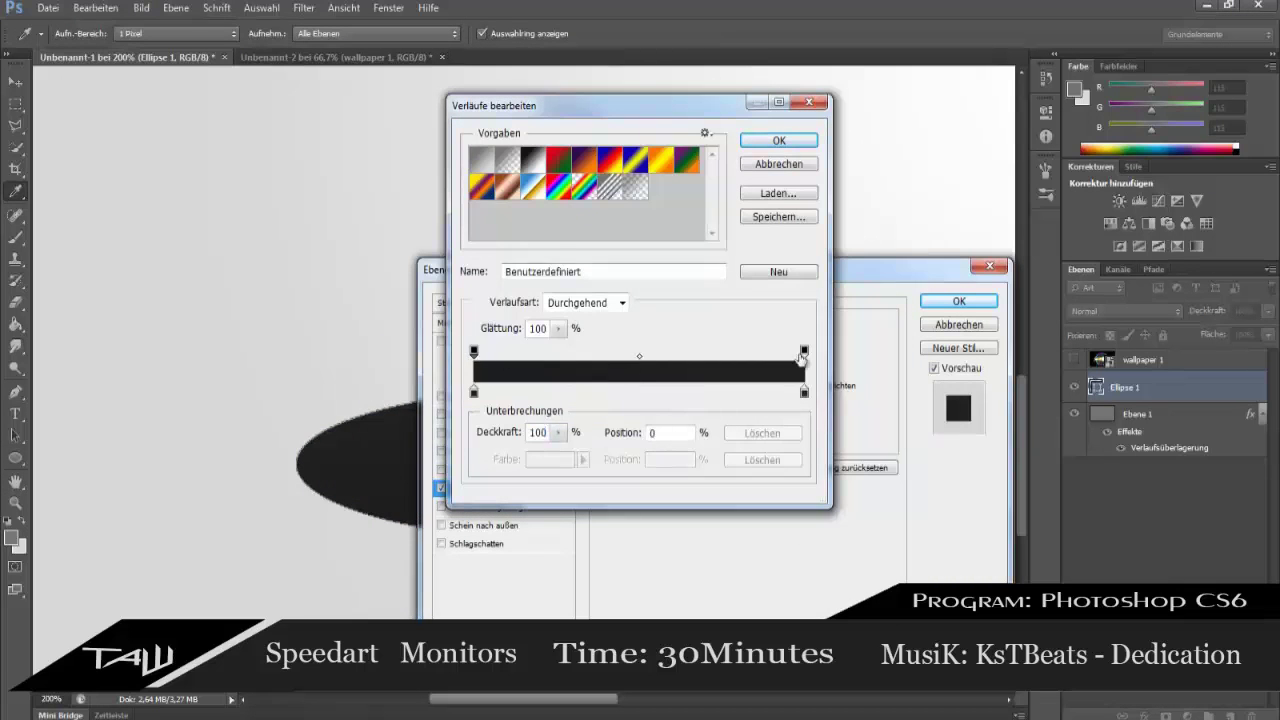
type("0")
Rebuild the gradient from black-to-white with an added dark teal middle stop.
left_click(474, 352)
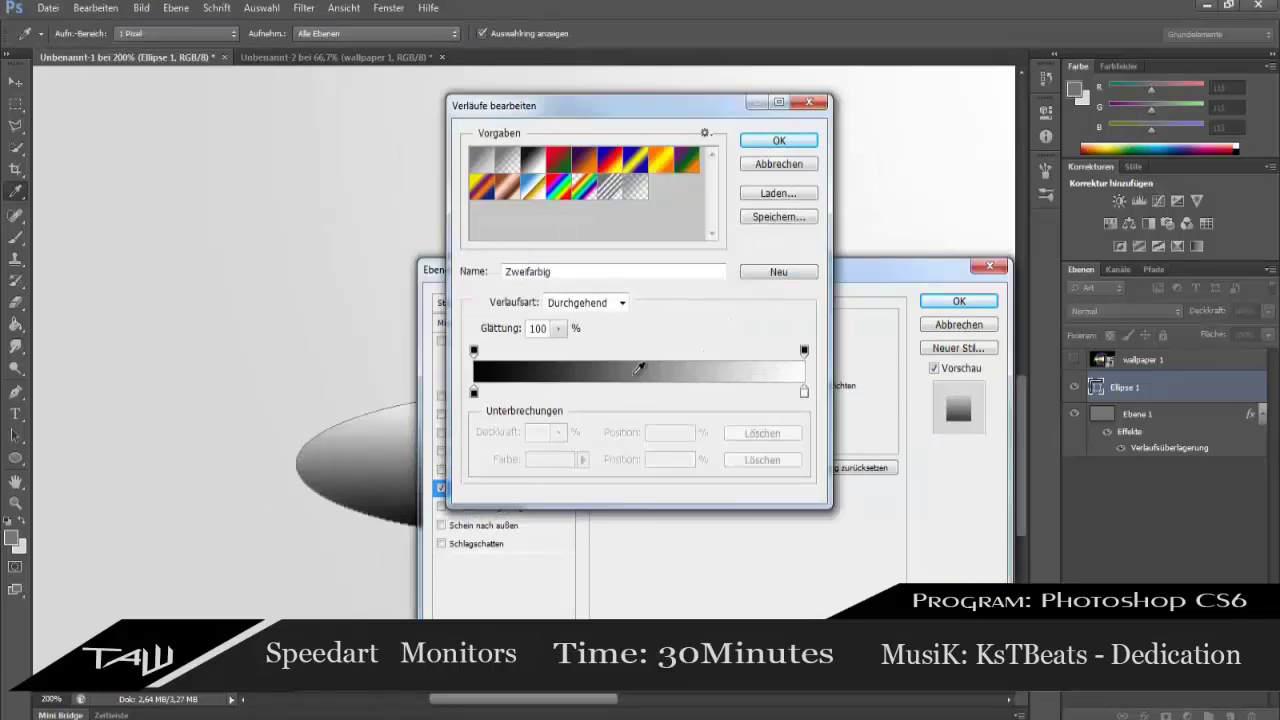
left_click(648, 393)
double_click(646, 393)
type("3333")
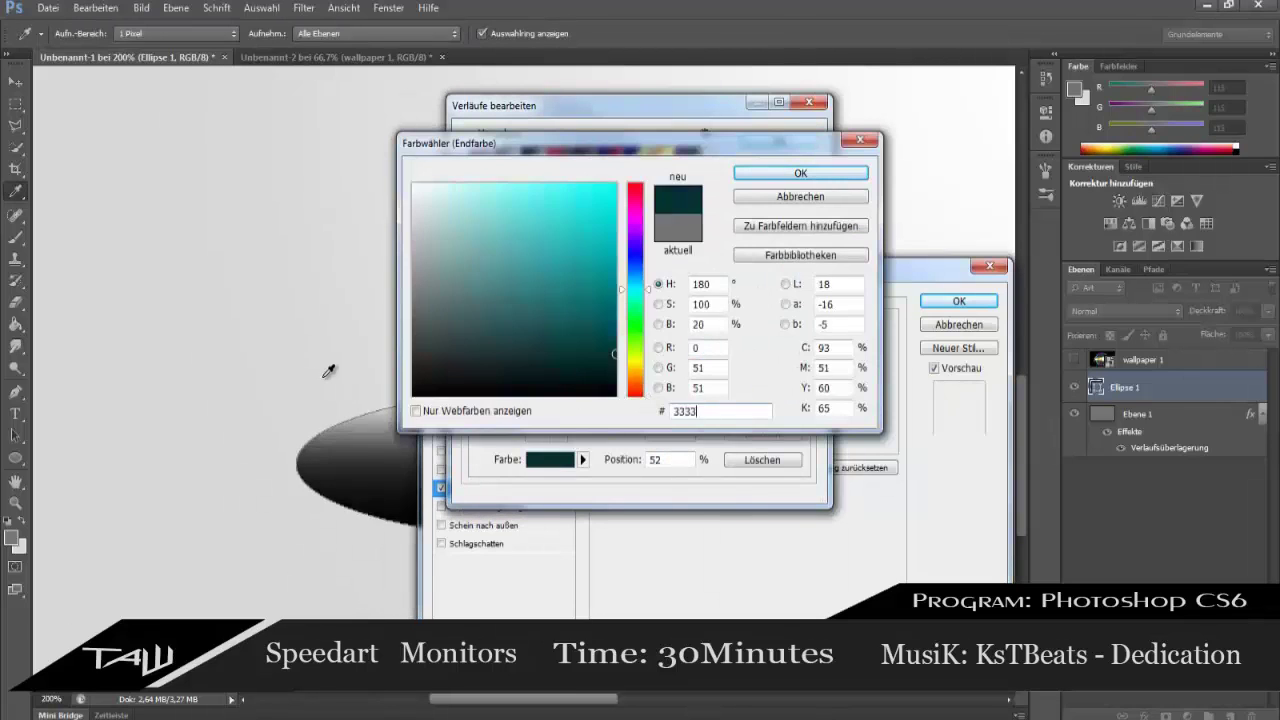
key("Return")
left_click(804, 393)
double_click(804, 393)
key("Return")
left_click(779, 140)
left_click(490, 340)
Add a bevel (depth 72, size 9) and a Normal-mode satin of size 51.
left_click_drag(470, 270, 678, 219)
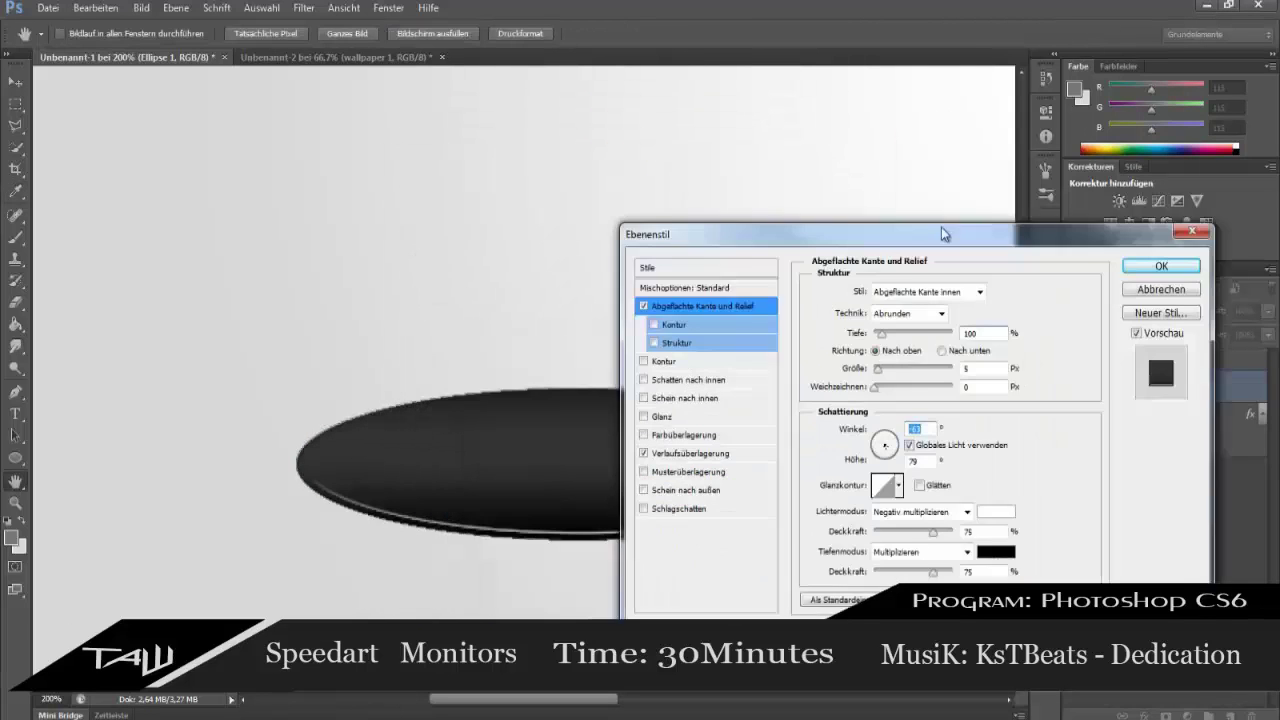
left_click_drag(881, 353, 887, 362)
left_click_drag(886, 318, 888, 353)
left_click(667, 401)
left_click(967, 276)
left_click(895, 288)
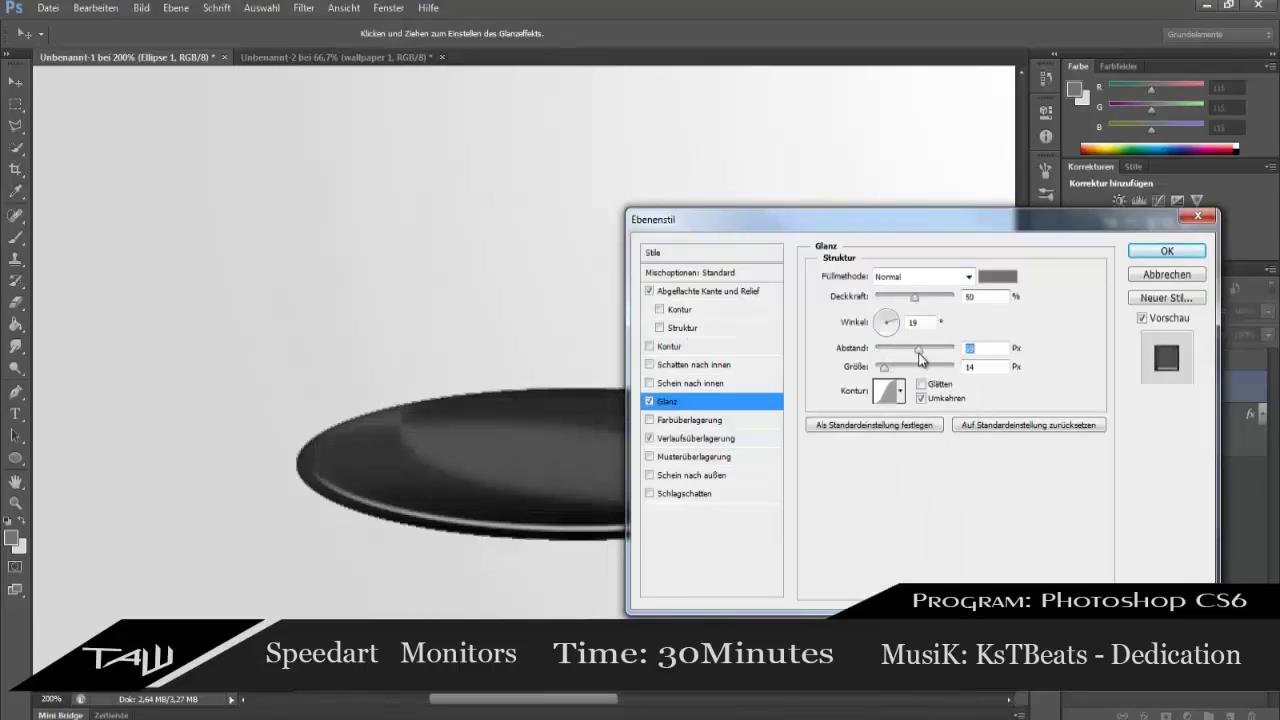
left_click_drag(920, 366, 895, 366)
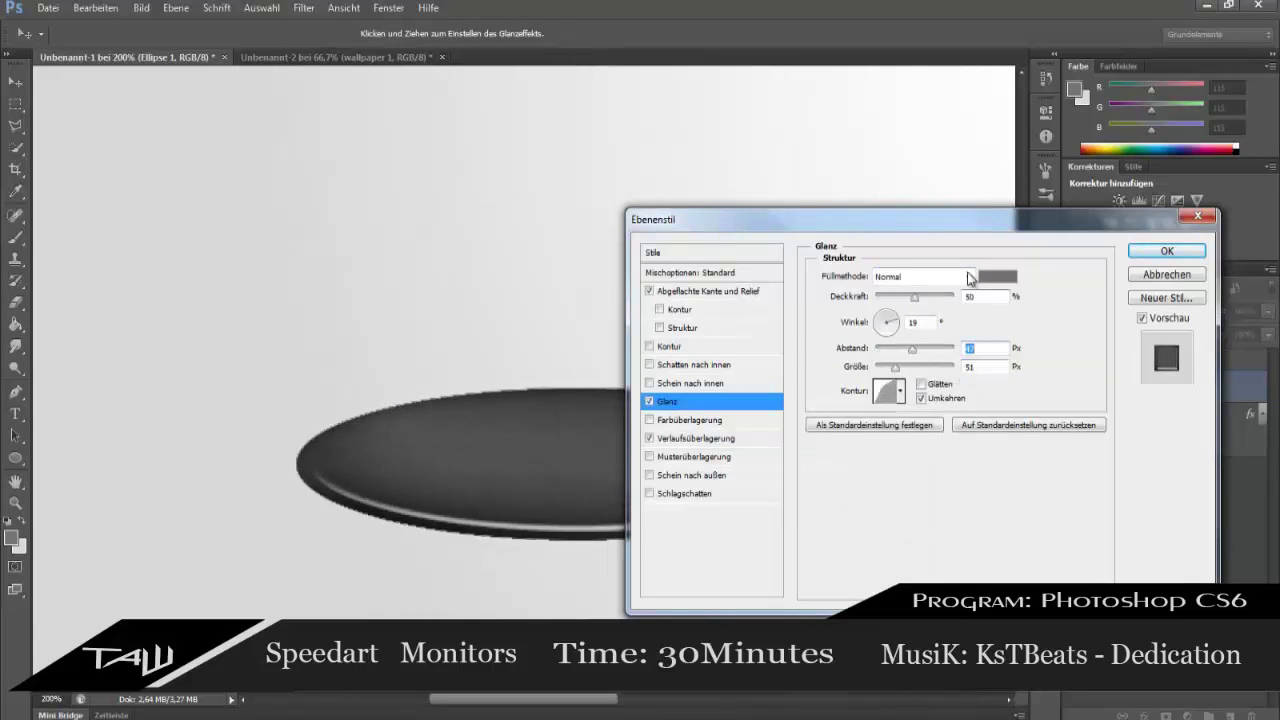
key("Return")
Offset an ellipse copy downward for a thicker rim and select all ellipse layers.
left_click(1153, 485)
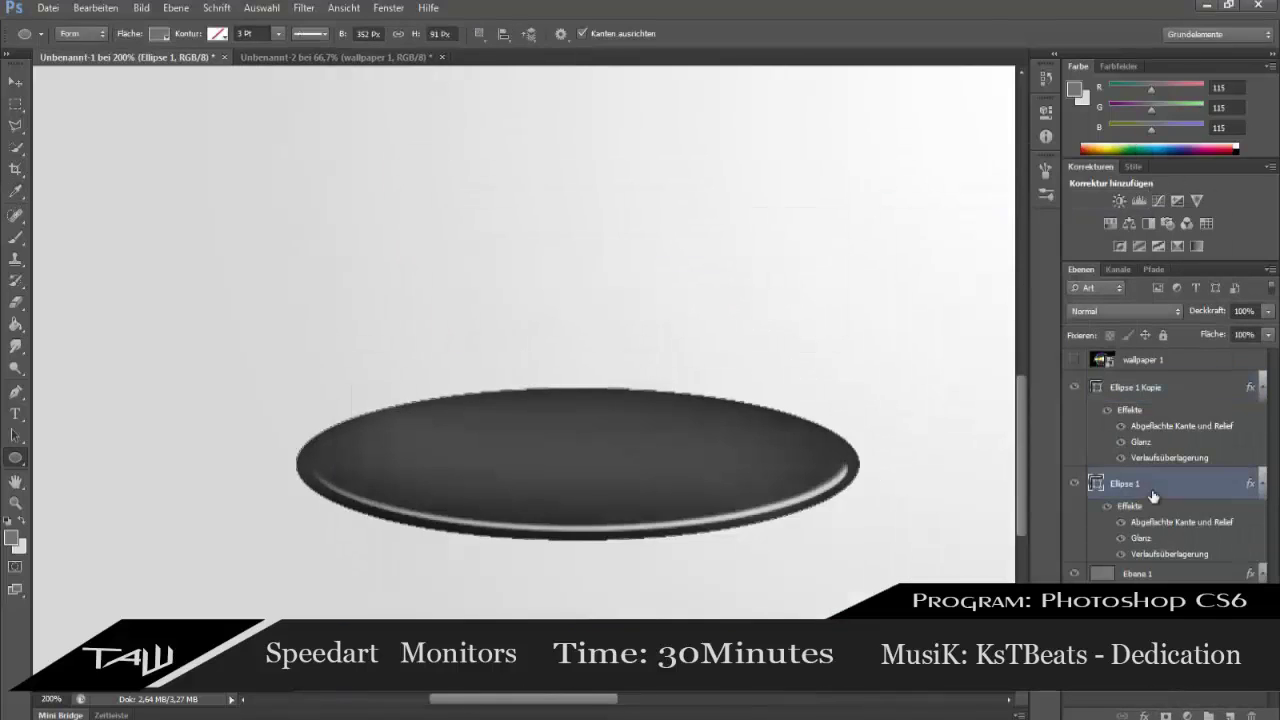
left_click_drag(923, 420, 923, 428)
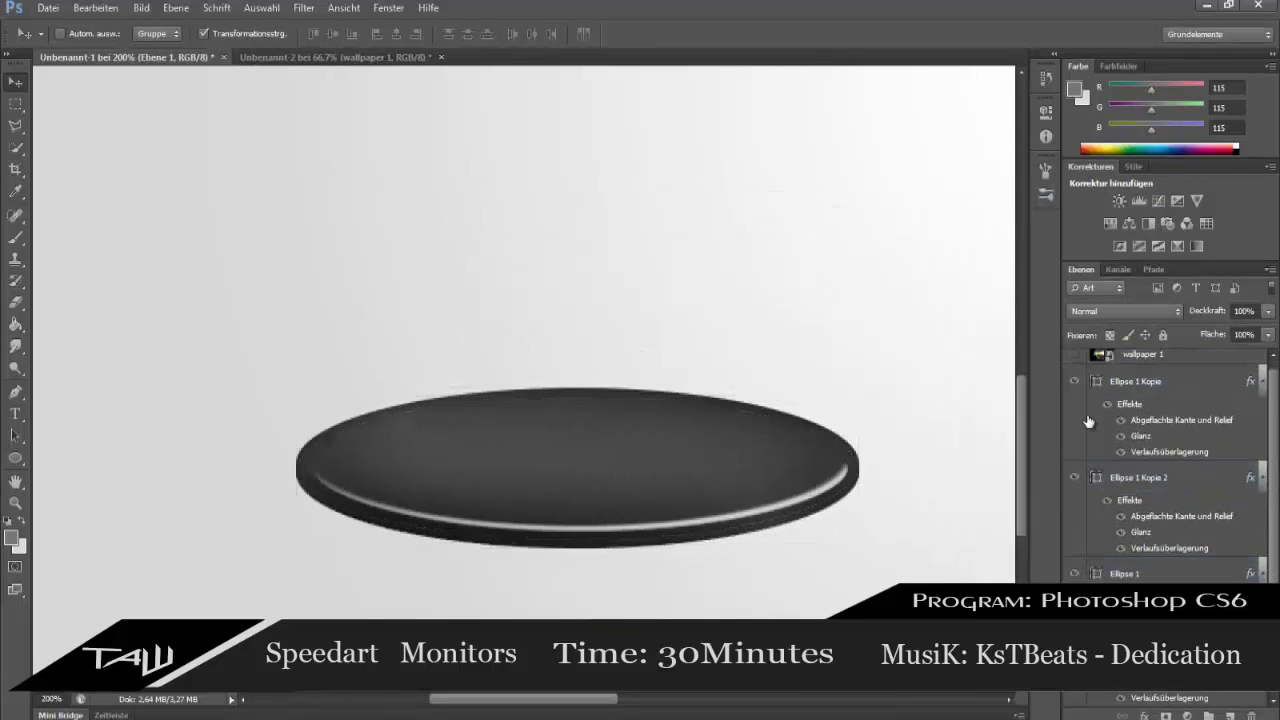
left_click(1135, 387, "shift")
left_click(1121, 716)
right_click(1170, 478)
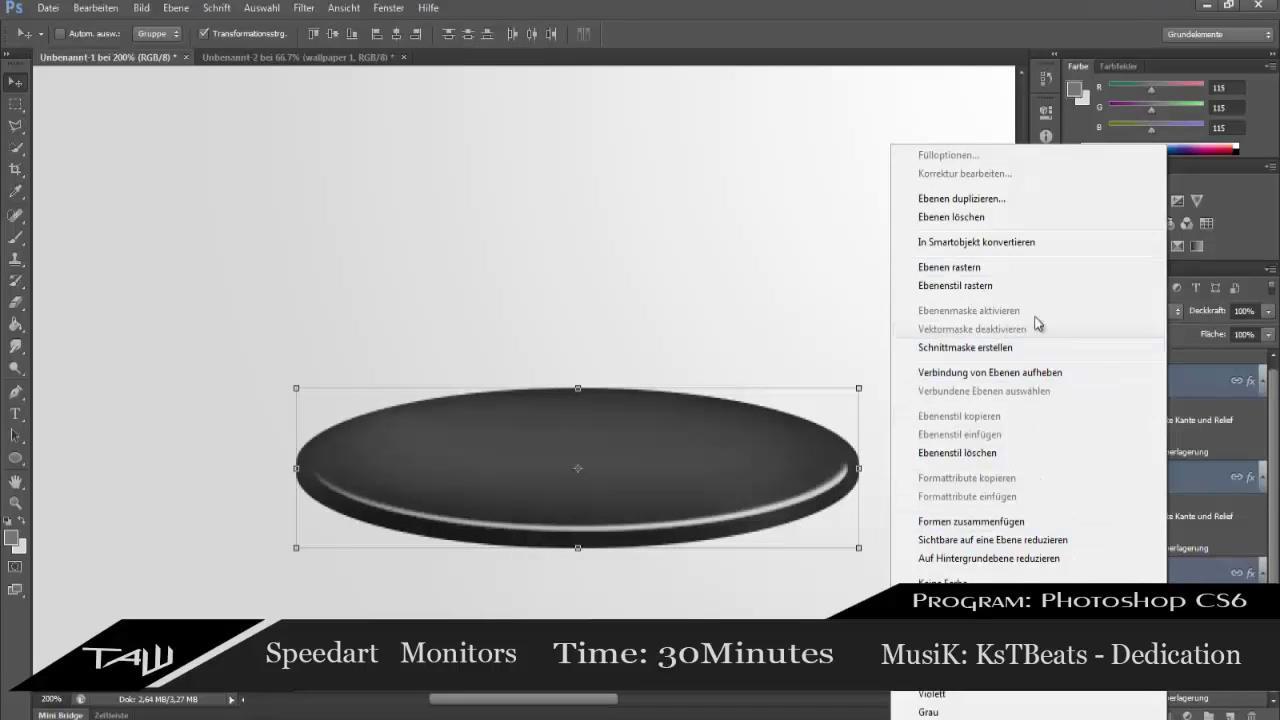
Merge the ellipse shapes into one layer and draw a grey rectangle over the base centre.
left_click(1091, 379)
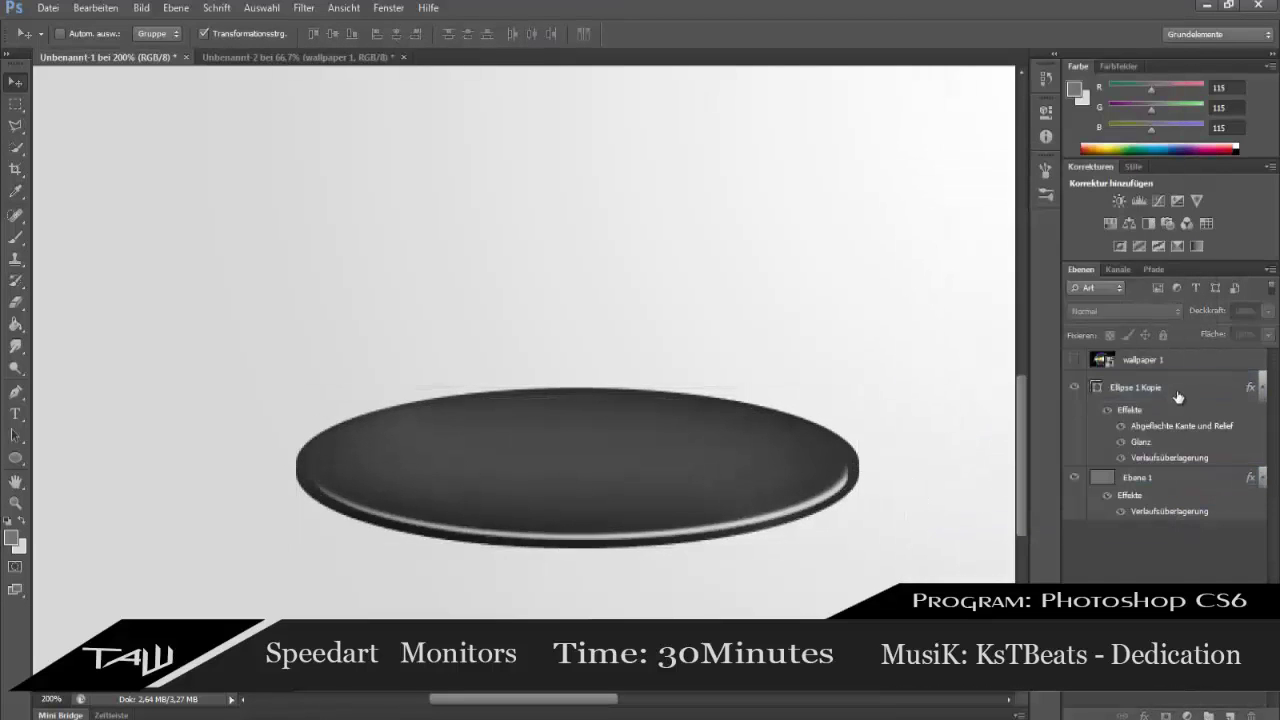
left_click(1177, 397)
left_click(15, 458)
mouse_move(478, 366)
left_mouse_down()
mouse_move(676, 516)
mouse_move(672, 463)
left_mouse_up()
Move the rectangle up onto the base and paste the ellipse's layer style onto it.
key("ctrl+t")
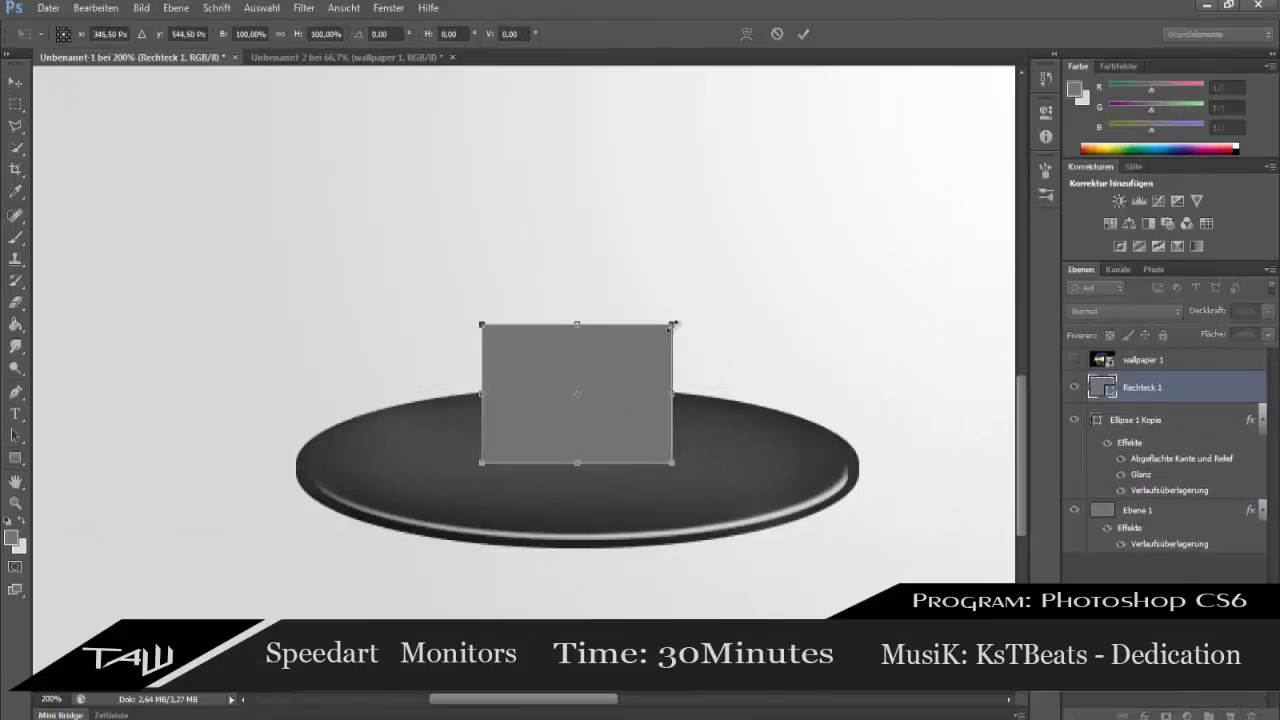
left_click_drag(607, 406, 607, 403)
key("Return")
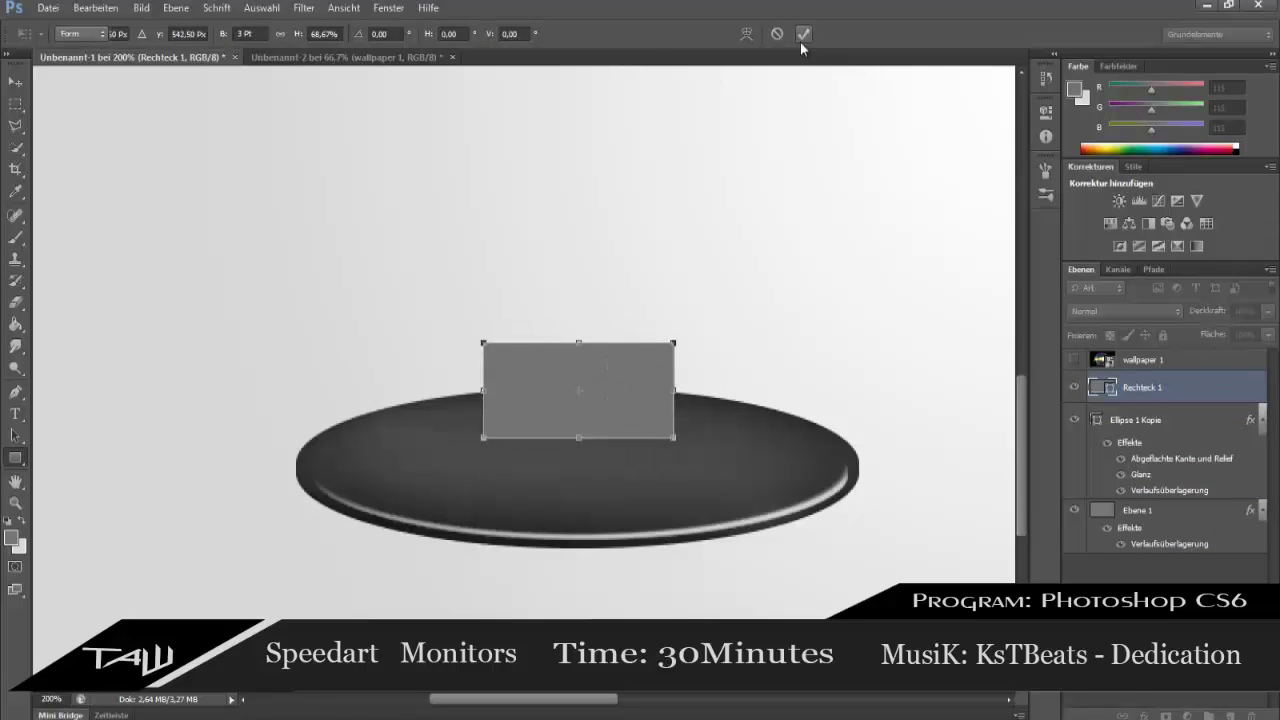
right_click(1150, 387)
left_click(1040, 431)
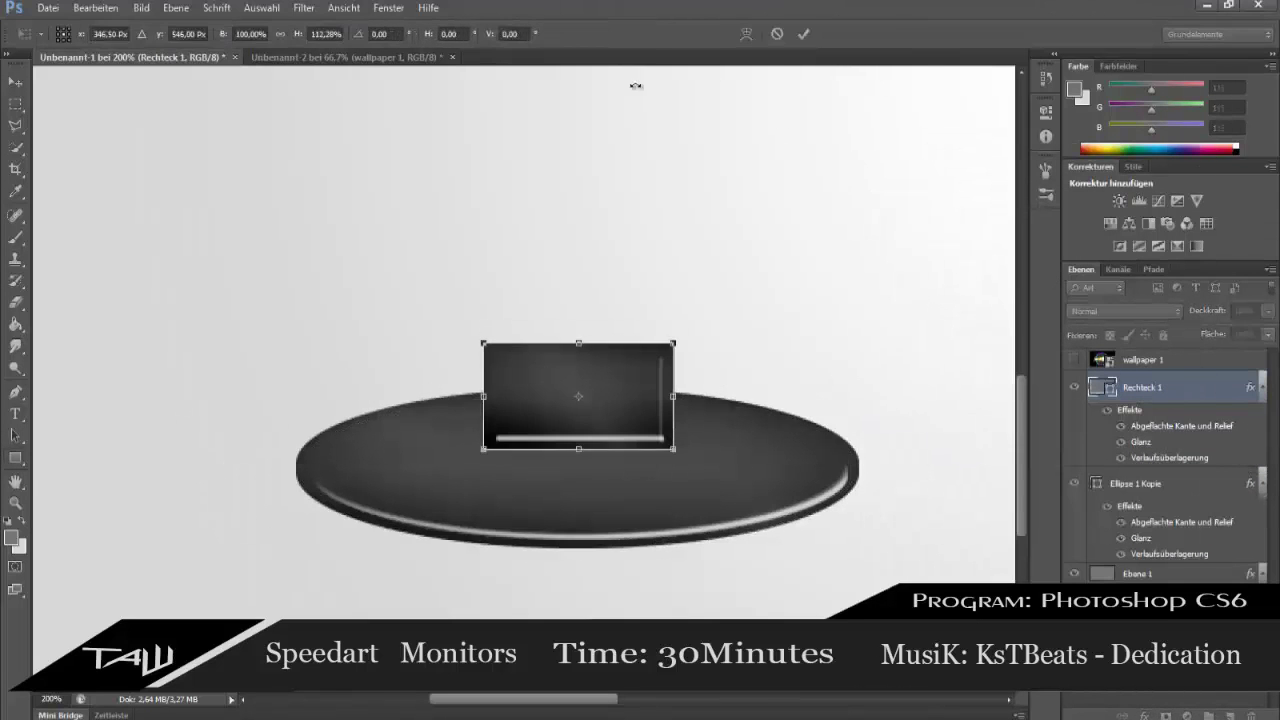
Curve the rectangle's sides inward with added anchor points to form the neck.
right_click(15, 391)
left_click(100, 422)
left_click_drag(484, 396, 498, 400)
left_click_drag(648, 402, 656, 398)
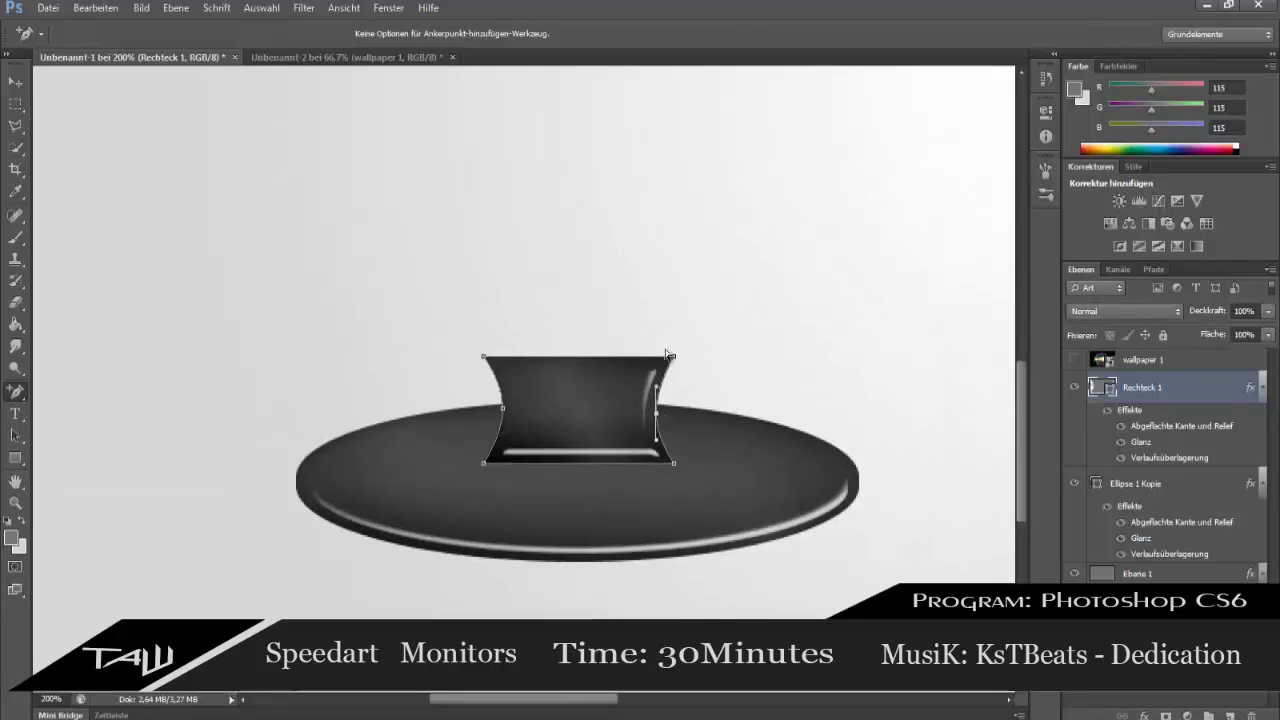
scroll(576, 480, "up", 1)
left_click(576, 503)
Adjust the neck's bevel lighting angle and increase its bevel depth.
double_click(1190, 387)
left_click(406, 353)
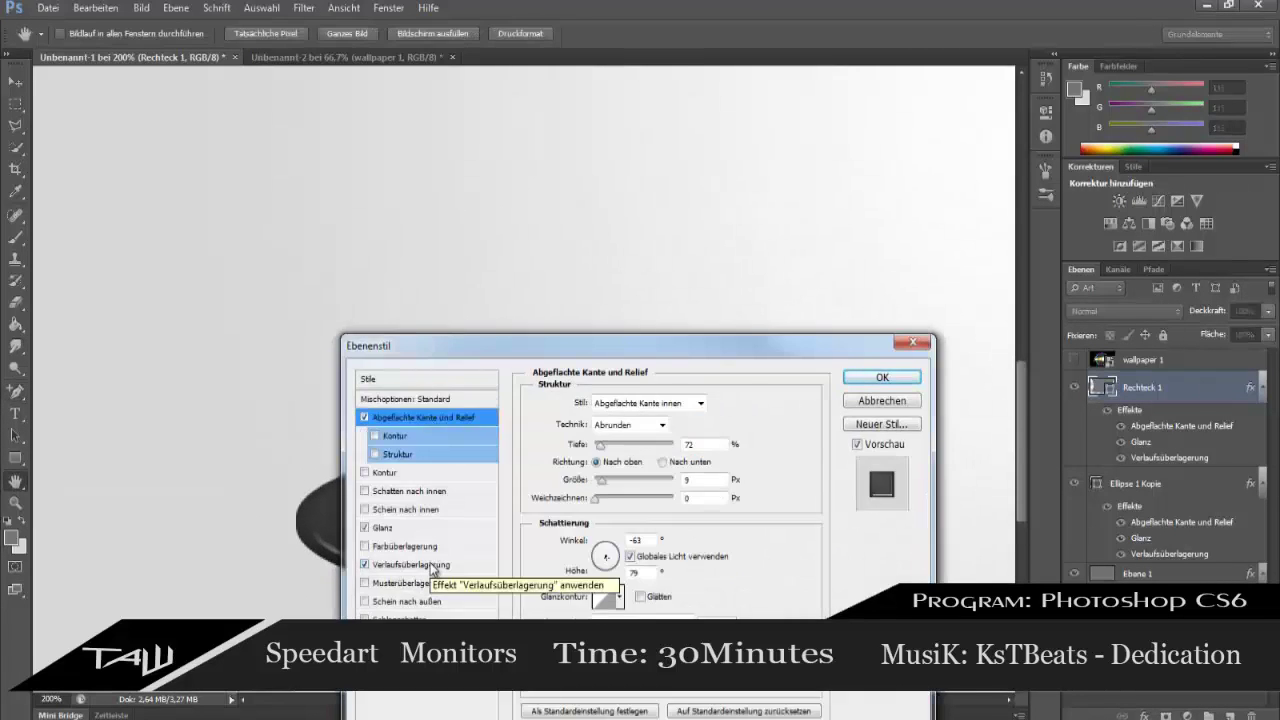
left_click_drag(600, 282, 922, 199)
left_click_drag(911, 418, 905, 414)
mouse_move(1130, 185)
left_mouse_down()
mouse_move(857, 247)
mouse_move(1265, 228)
left_mouse_up()
left_click_drag(1038, 333, 1046, 338)
left_click(1047, 447)
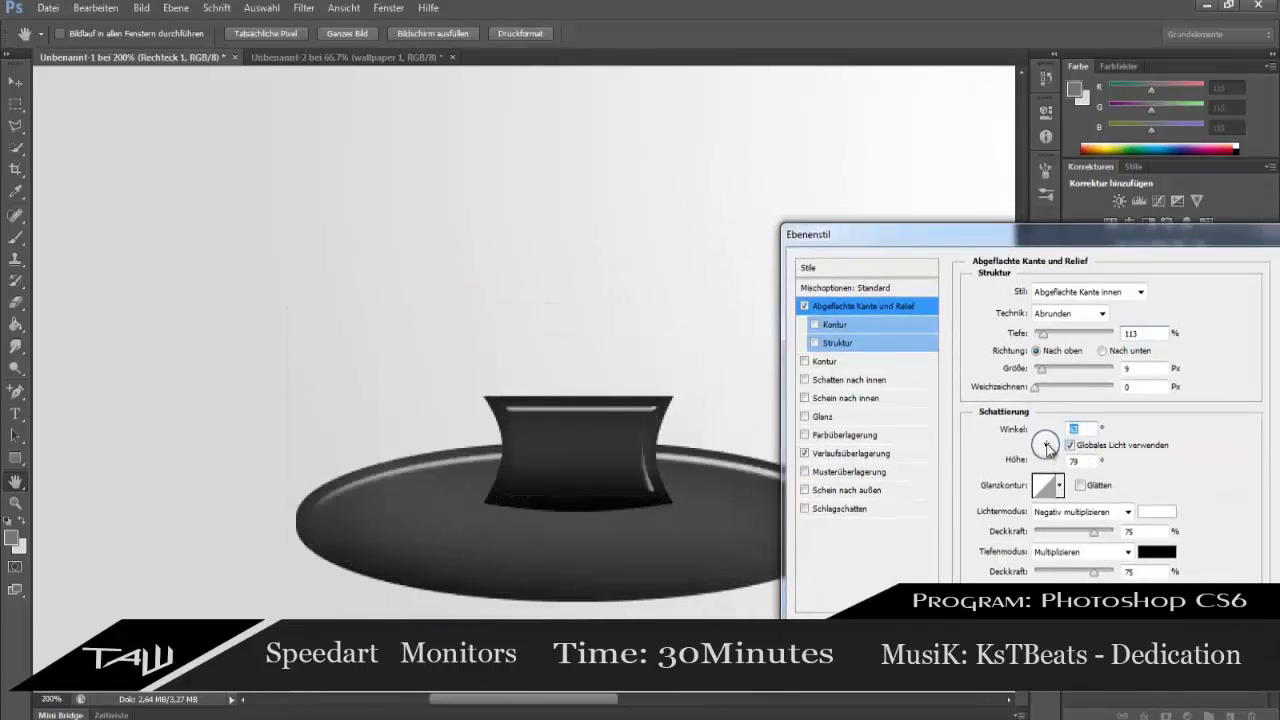
left_click_drag(900, 234, 269, 228)
left_click(814, 294)
Select the wallpaper 1 layer and begin scaling it down.
key("ctrl+minus")
key("ctrl+minus")
key("ctrl+plus")
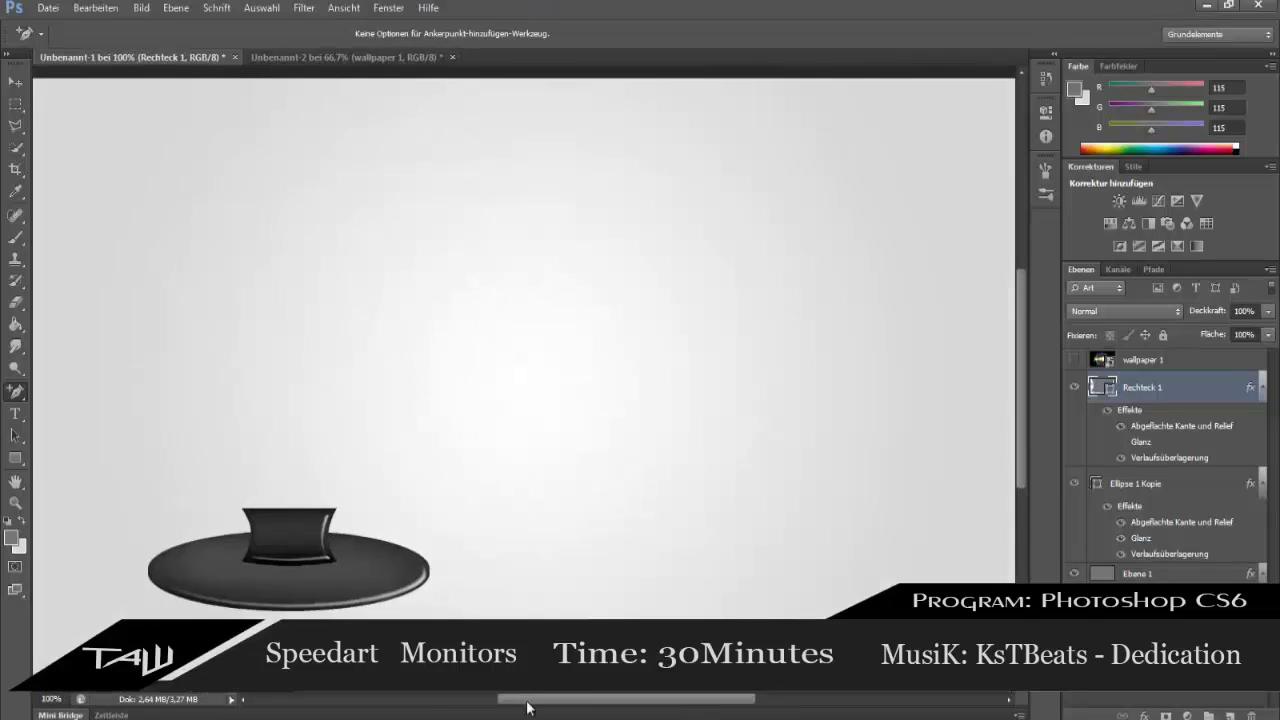
left_click(1098, 360)
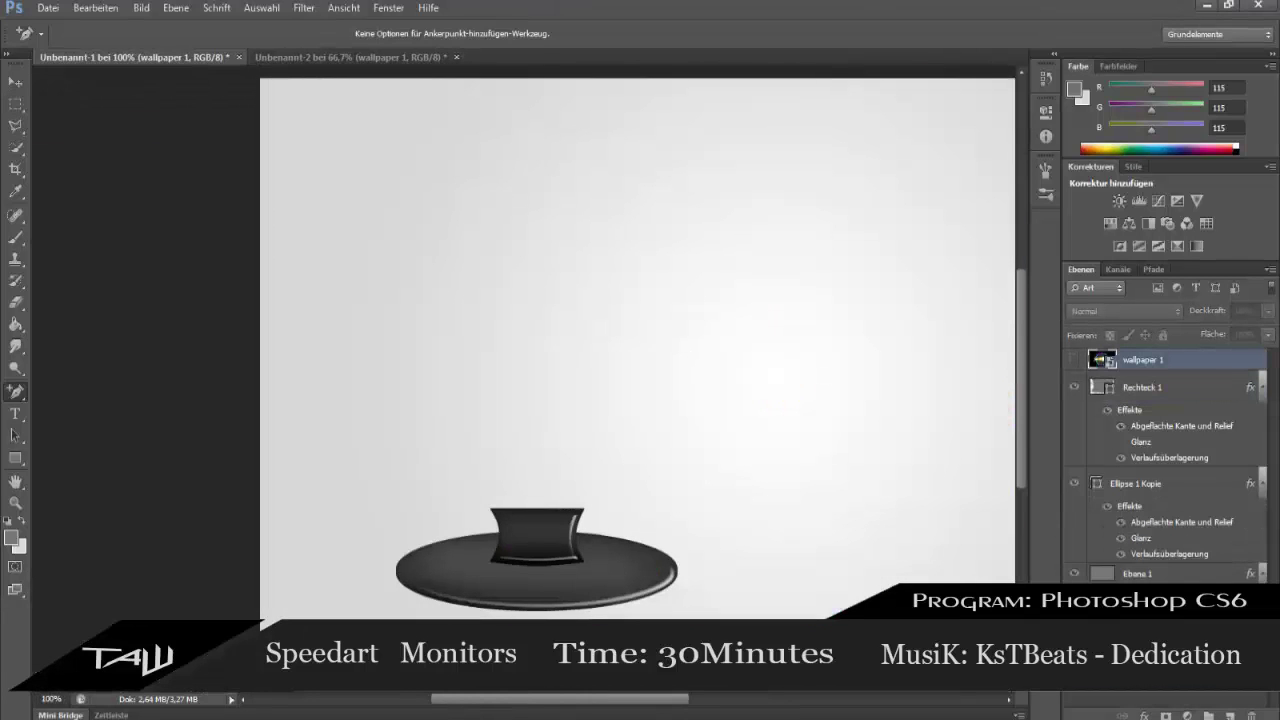
left_click(1074, 360)
key("ctrl+t")
Shrink the wallpaper onto the monitor screen and draw a frame rectangle behind it.
key("ctrl+minus")
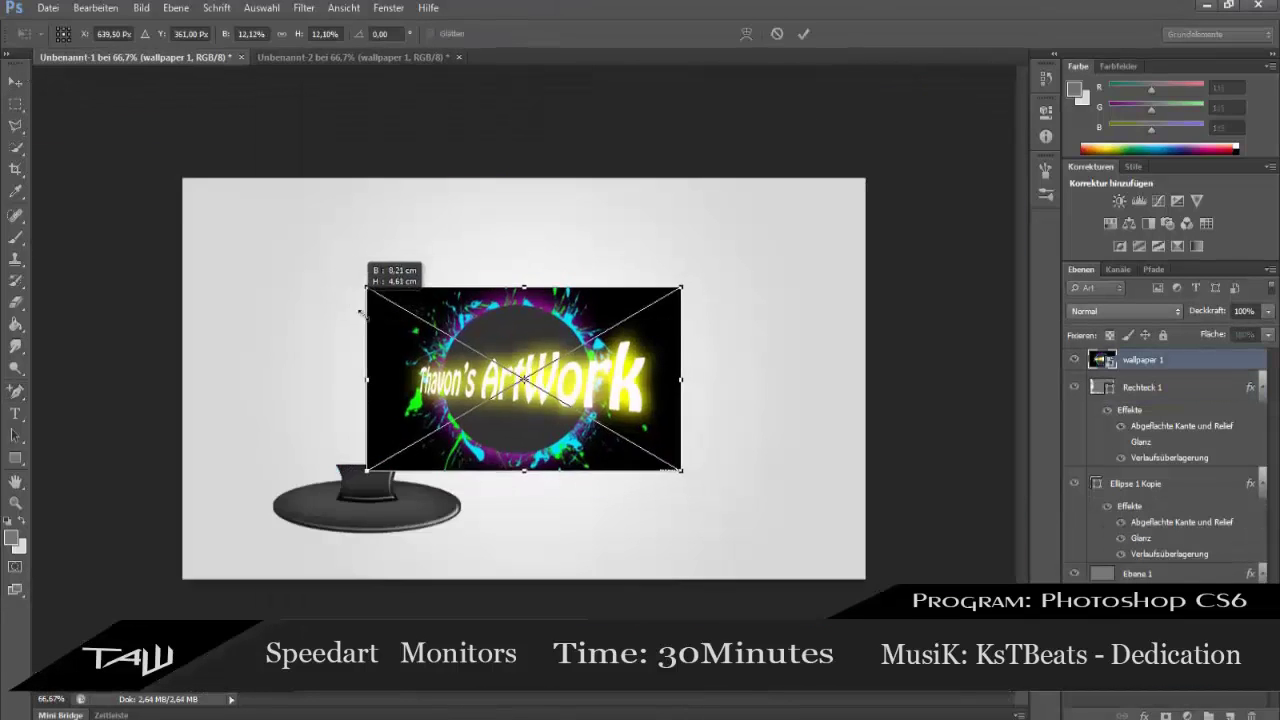
left_click_drag(630, 440, 390, 383)
key("ctrl+plus")
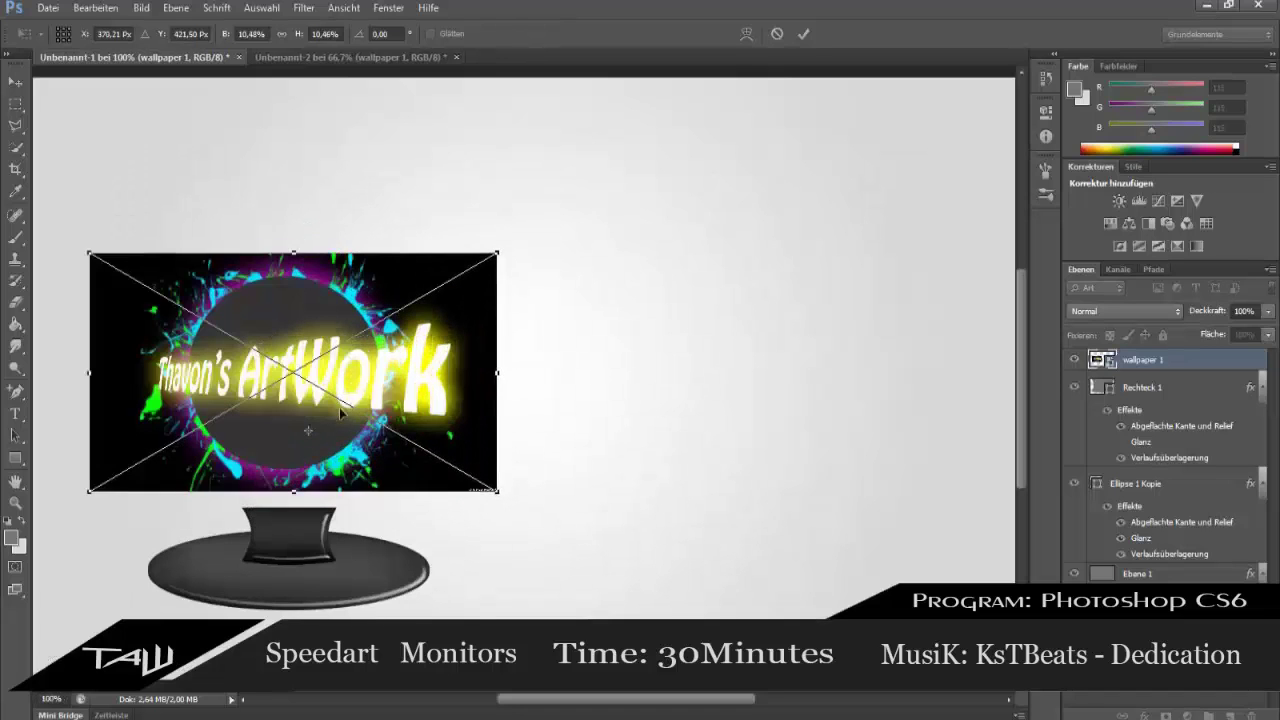
key("Return")
key("u")
left_click_drag(78, 232, 507, 491)
key("ctrl+bracketleft")
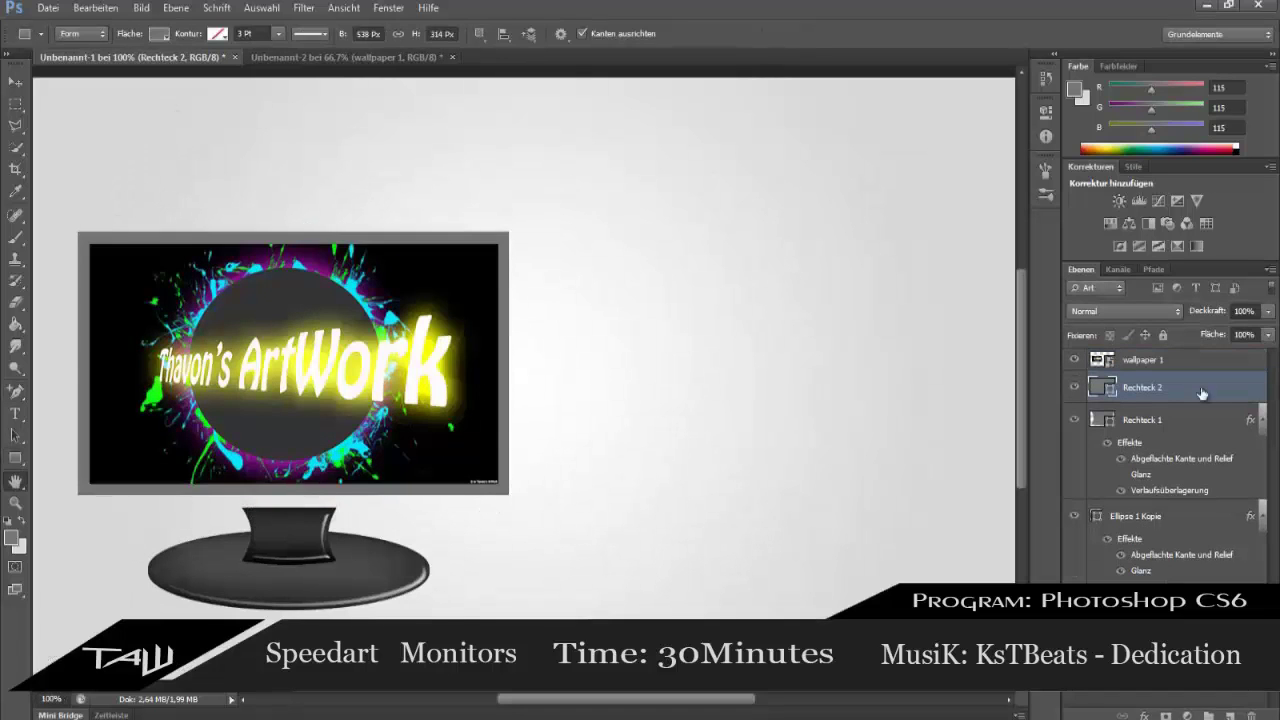
Give the frame a gradient overlay and draw a second styled rectangle around the screen.
double_click(1202, 393)
left_click(766, 172)
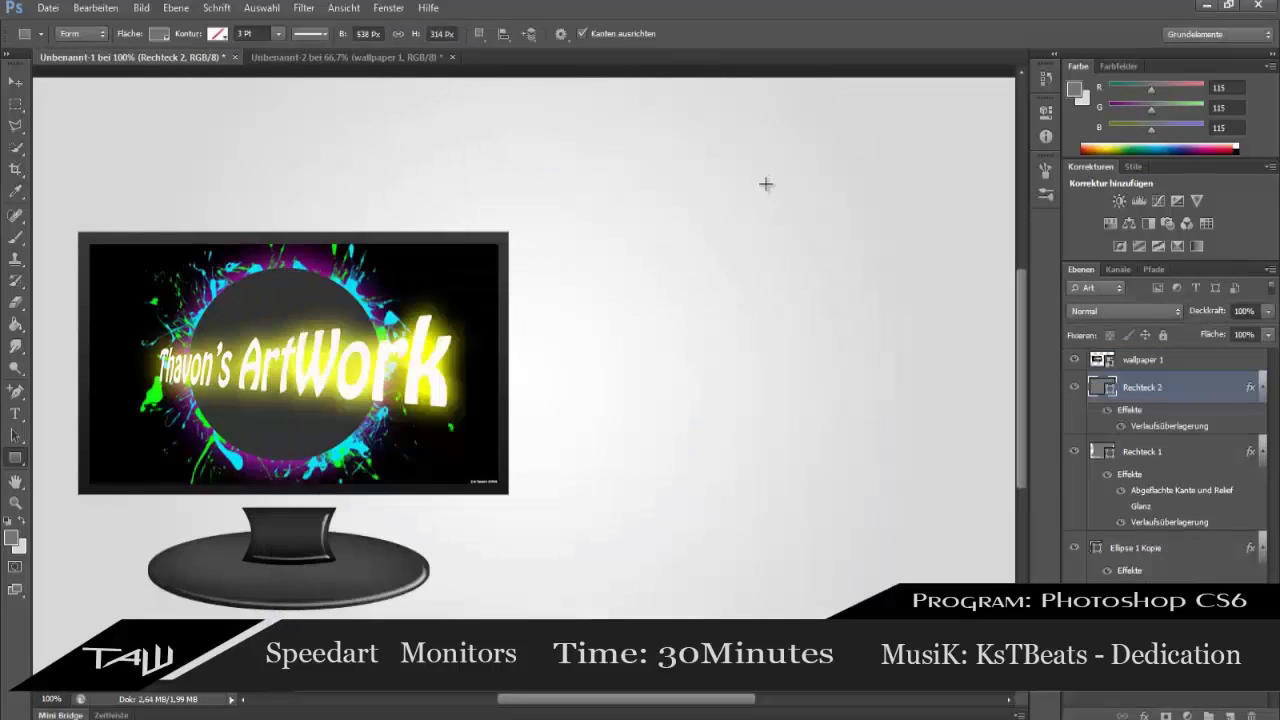
left_click_drag(86, 240, 500, 490)
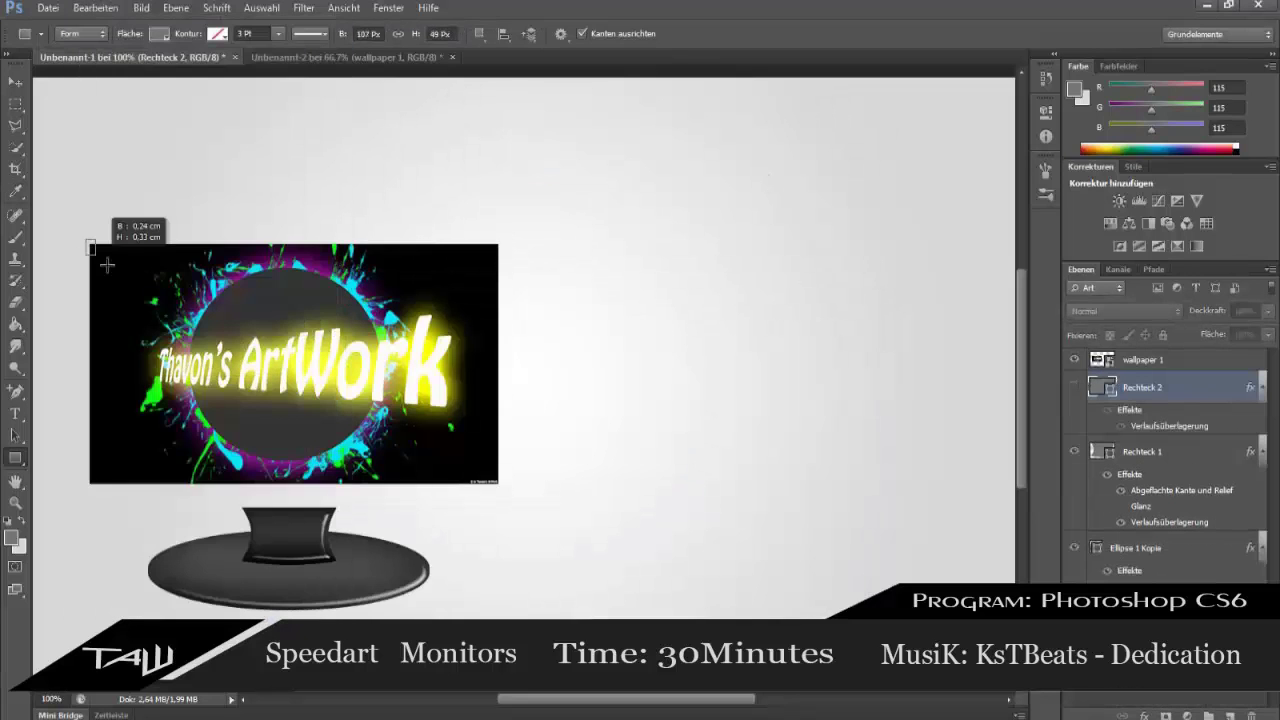
double_click(1200, 387)
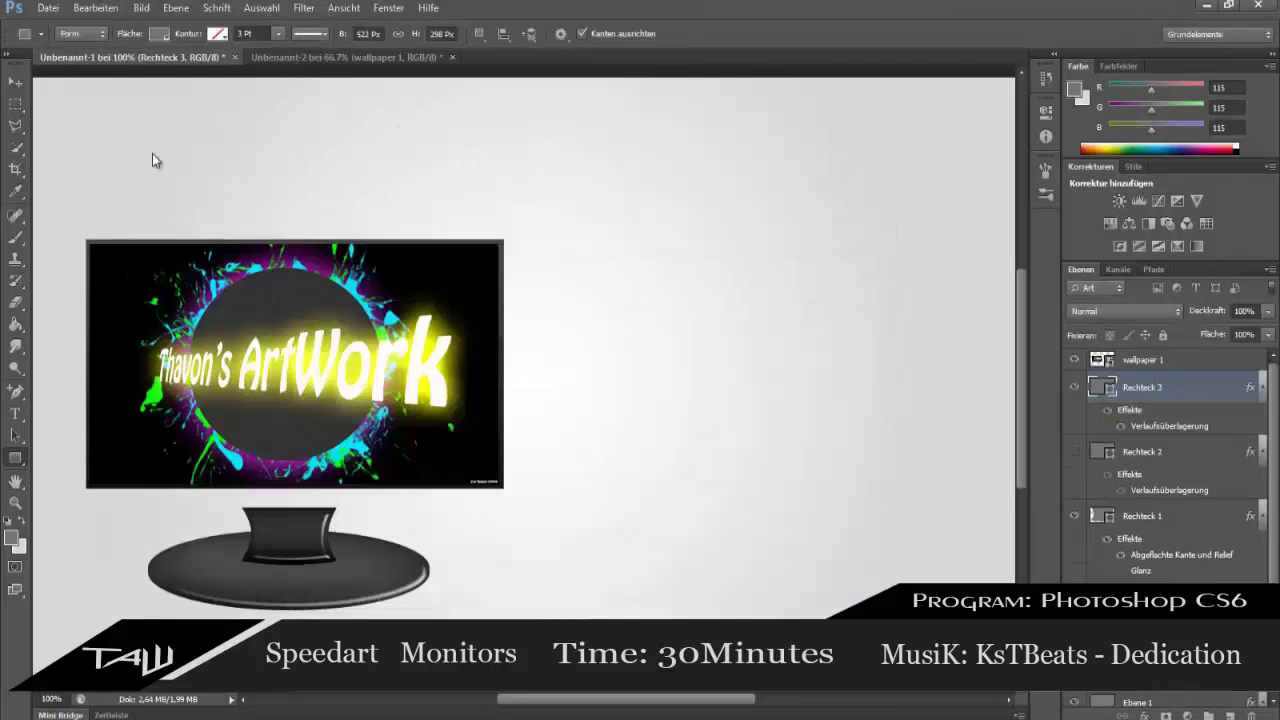
key("ctrl+plus")
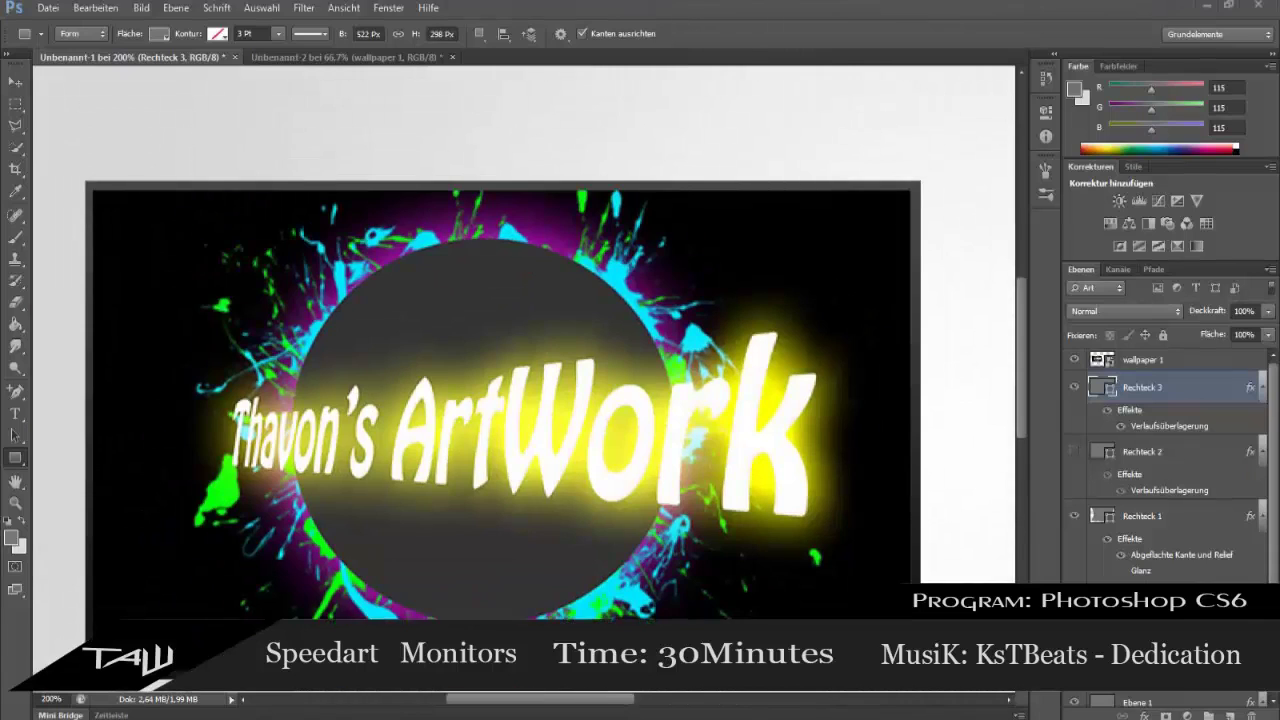
Try a thin bar along the monitor's top edge, then discard it.
left_click(96, 8)
left_click_drag(90, 185, 925, 186)
left_click(171, 354)
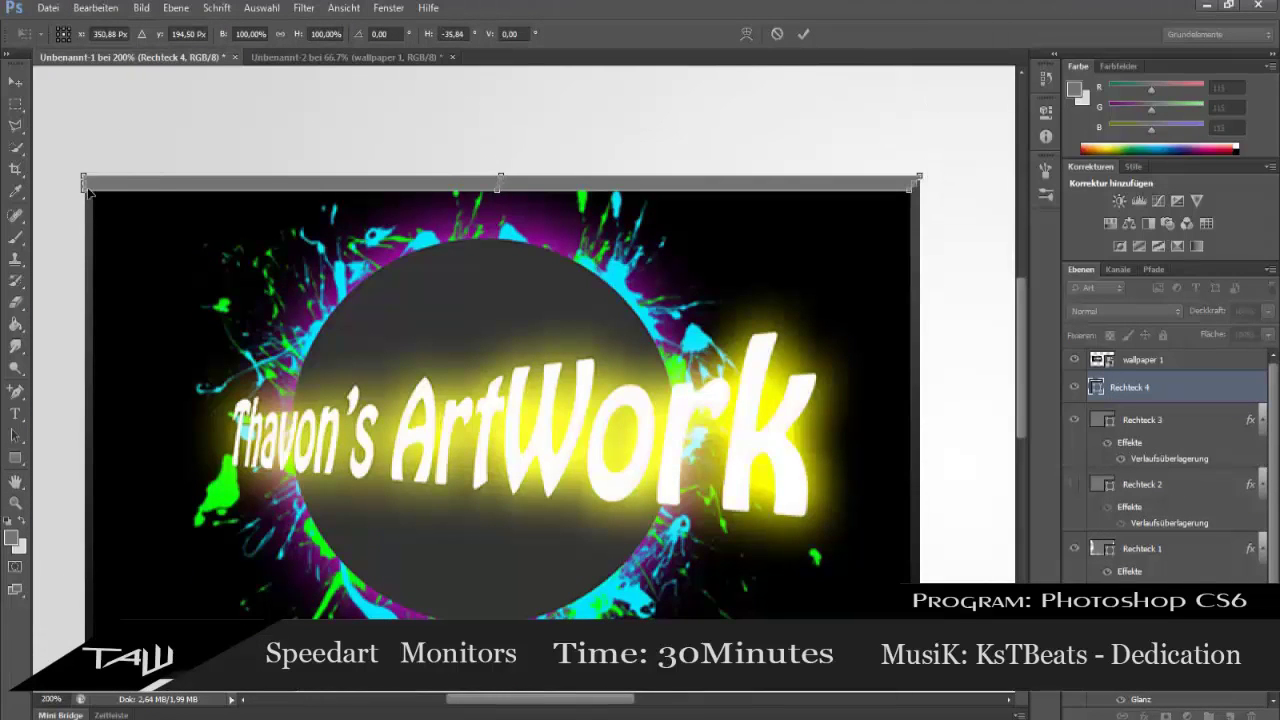
key("Escape")
key("Delete")
key("ctrl+1")
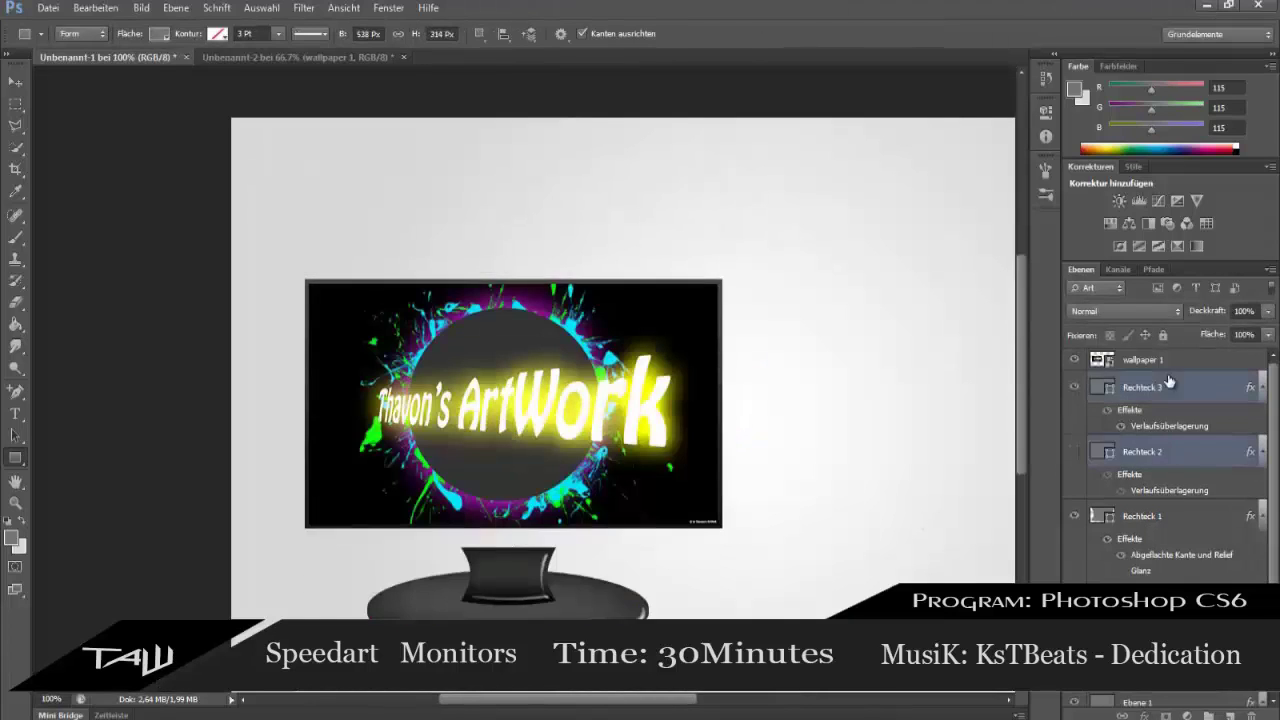
Link the wallpaper, Rechteck 3 and Rechteck 1 layers and move the screen onto the stand.
left_click(1172, 452, "ctrl")
right_click(1172, 452)
left_click(1040, 380)
key("v")
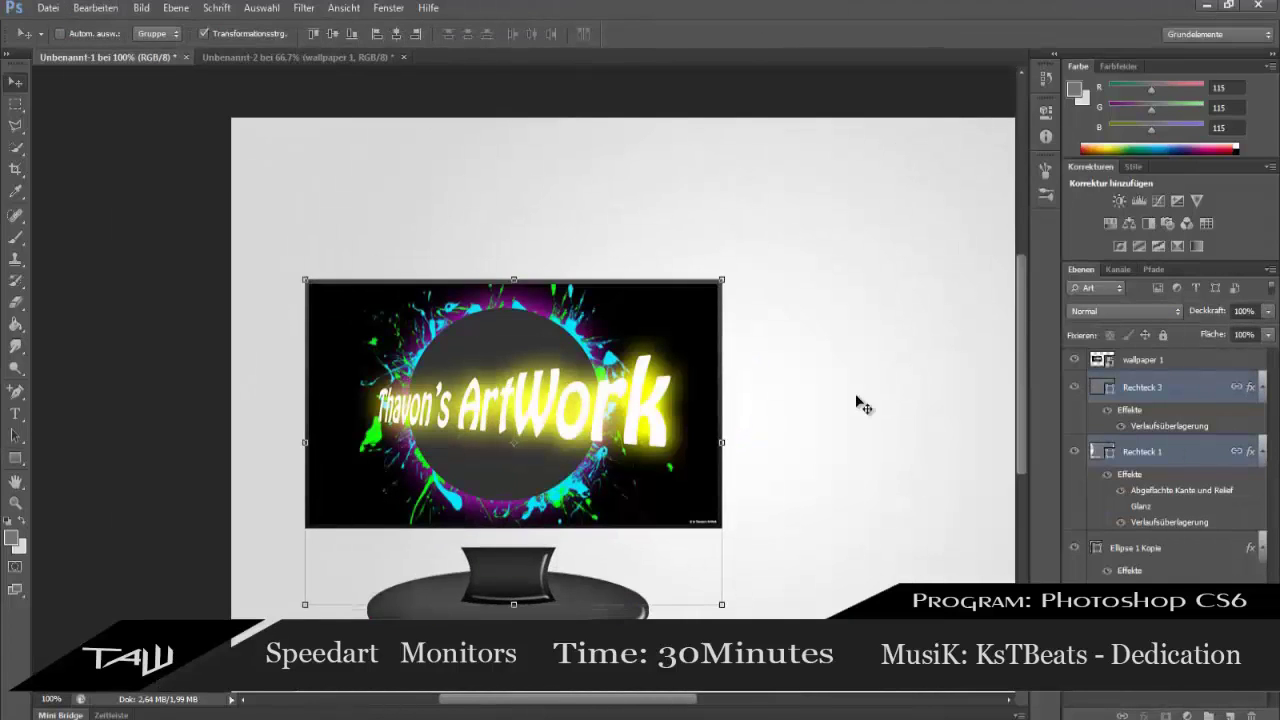
left_click(1140, 359, "ctrl")
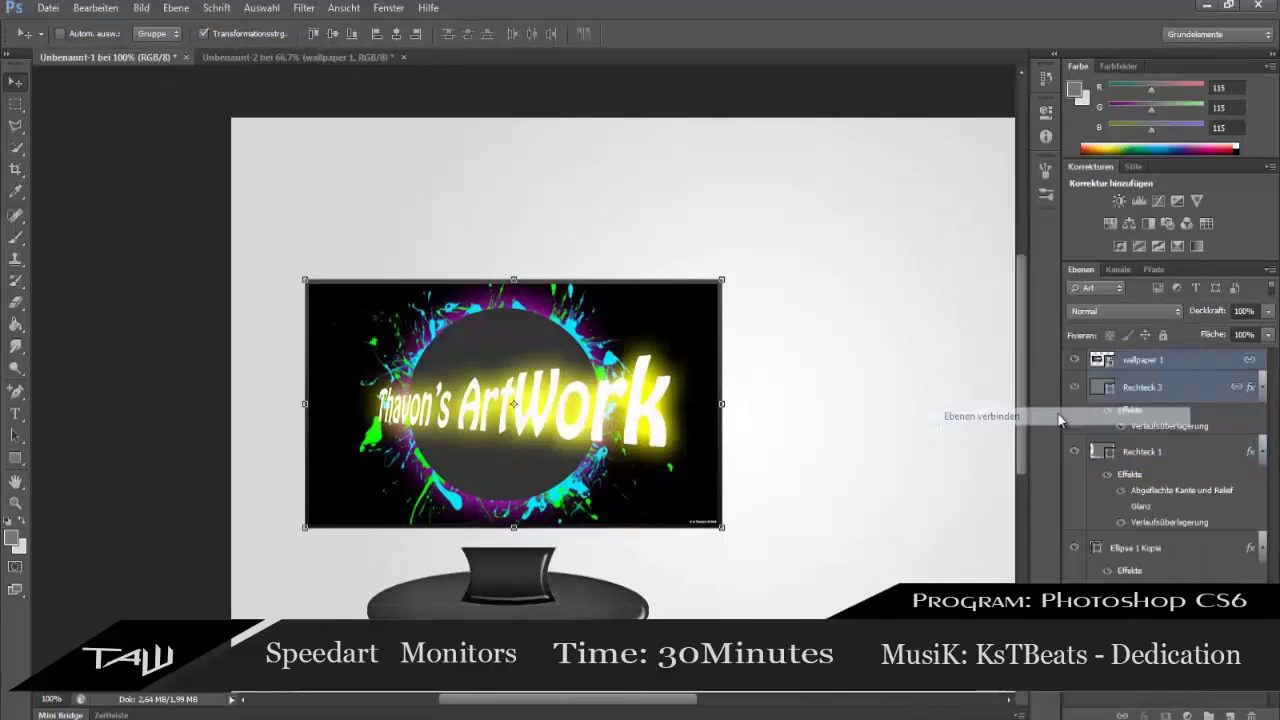
mouse_move(601, 400)
left_mouse_down()
mouse_move(507, 541)
mouse_move(575, 373)
left_mouse_up()
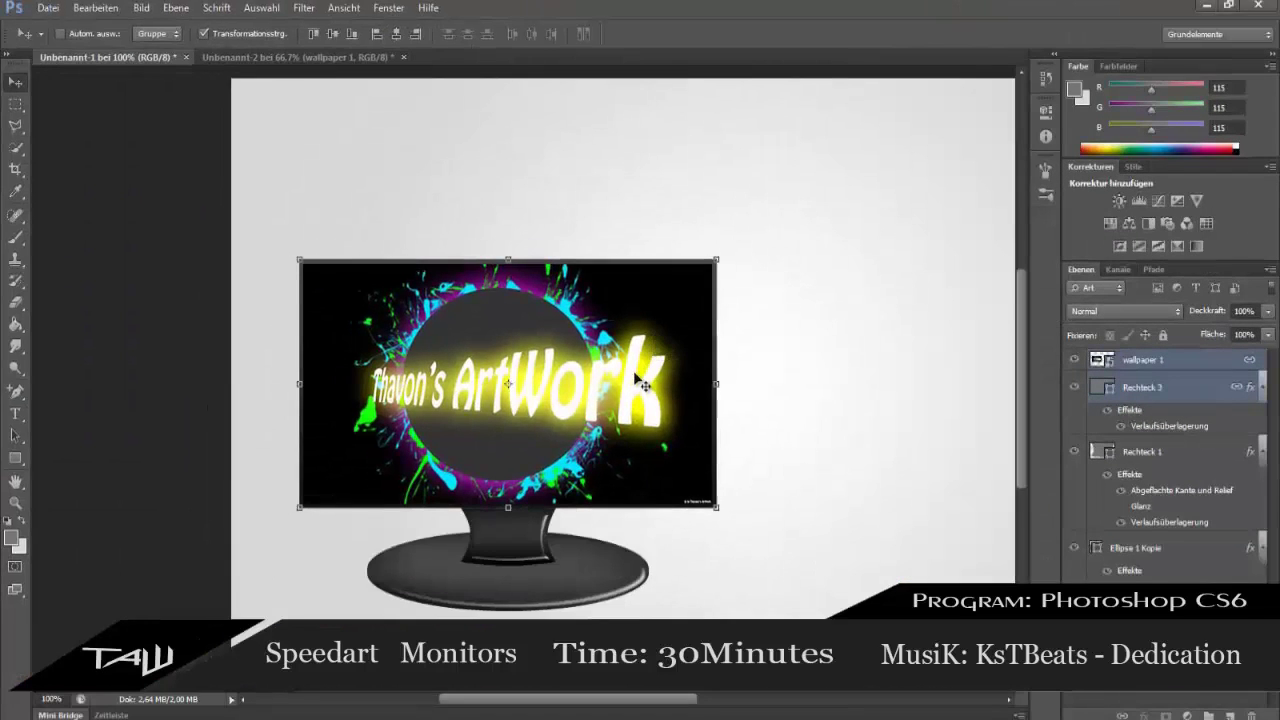
Draw a rounded-rectangle casing below the Rechteck 3 frame, toggling the frame to check it.
right_click(15, 457)
left_click(70, 467)
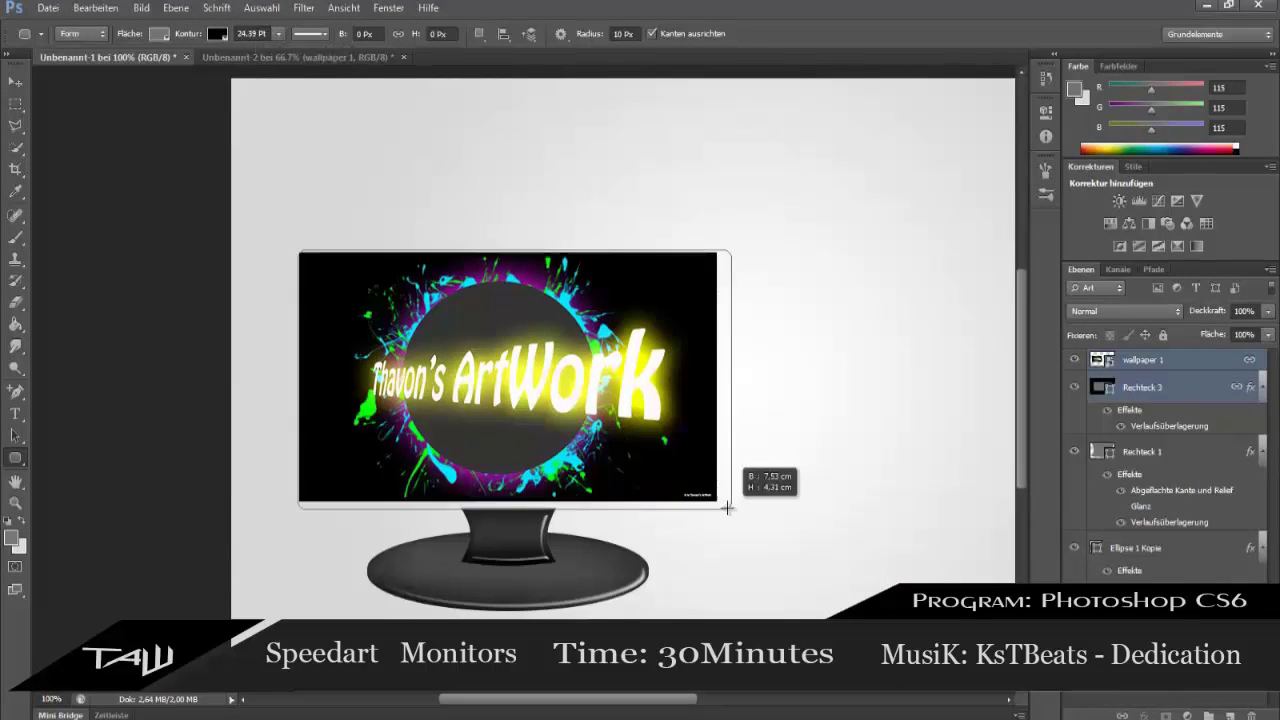
left_click_drag(727, 508, 721, 502)
key("ctrl+bracketleft")
key("ctrl+bracketleft")
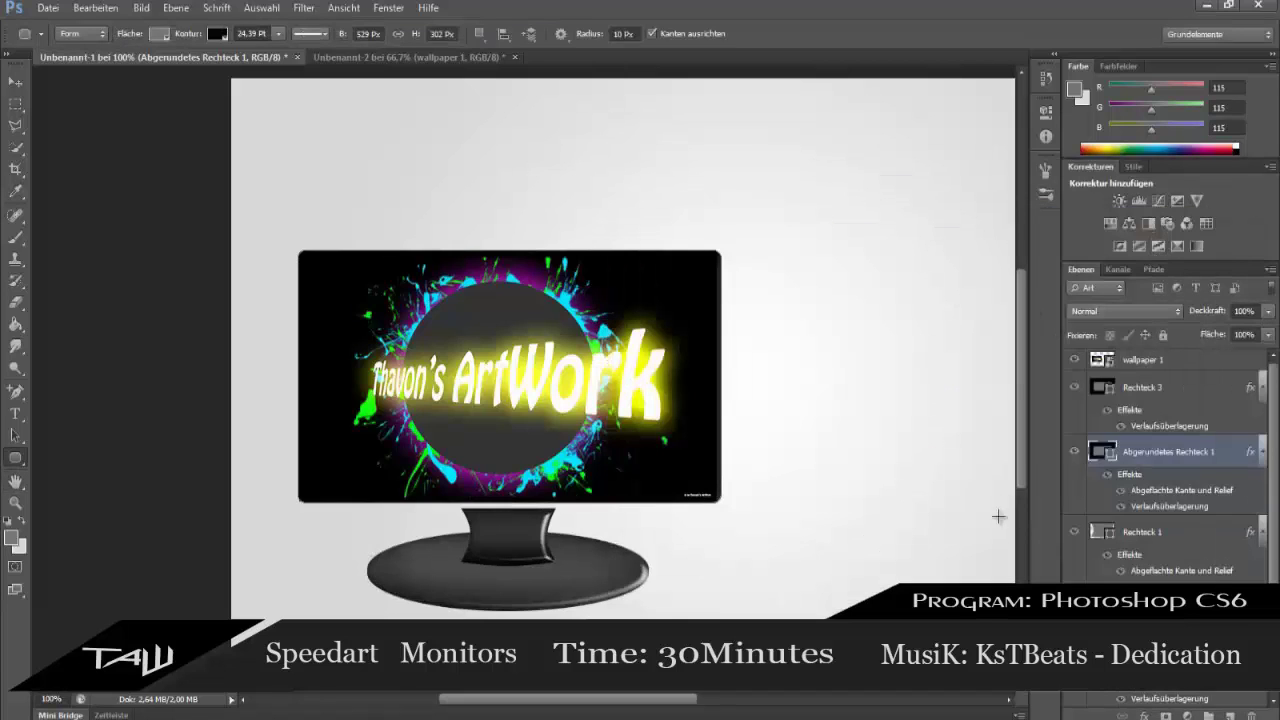
left_click(1073, 395)
key("ctrl+plus")
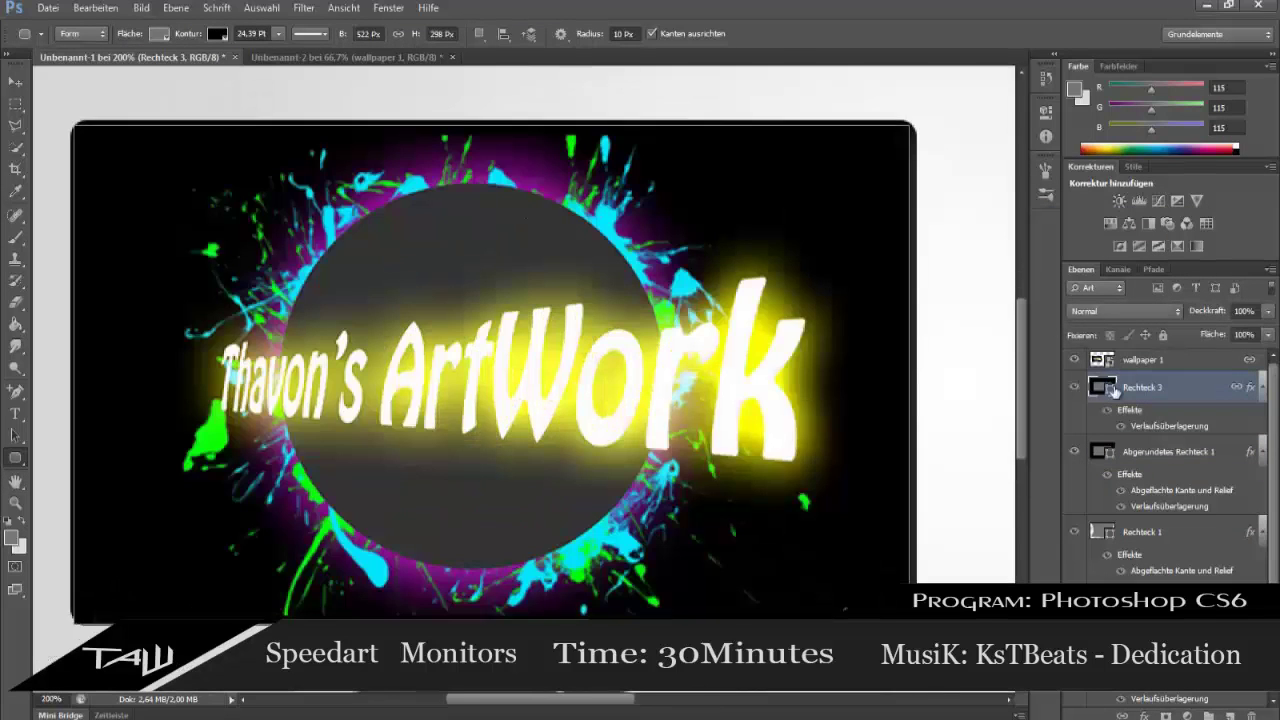
left_click(1160, 452)
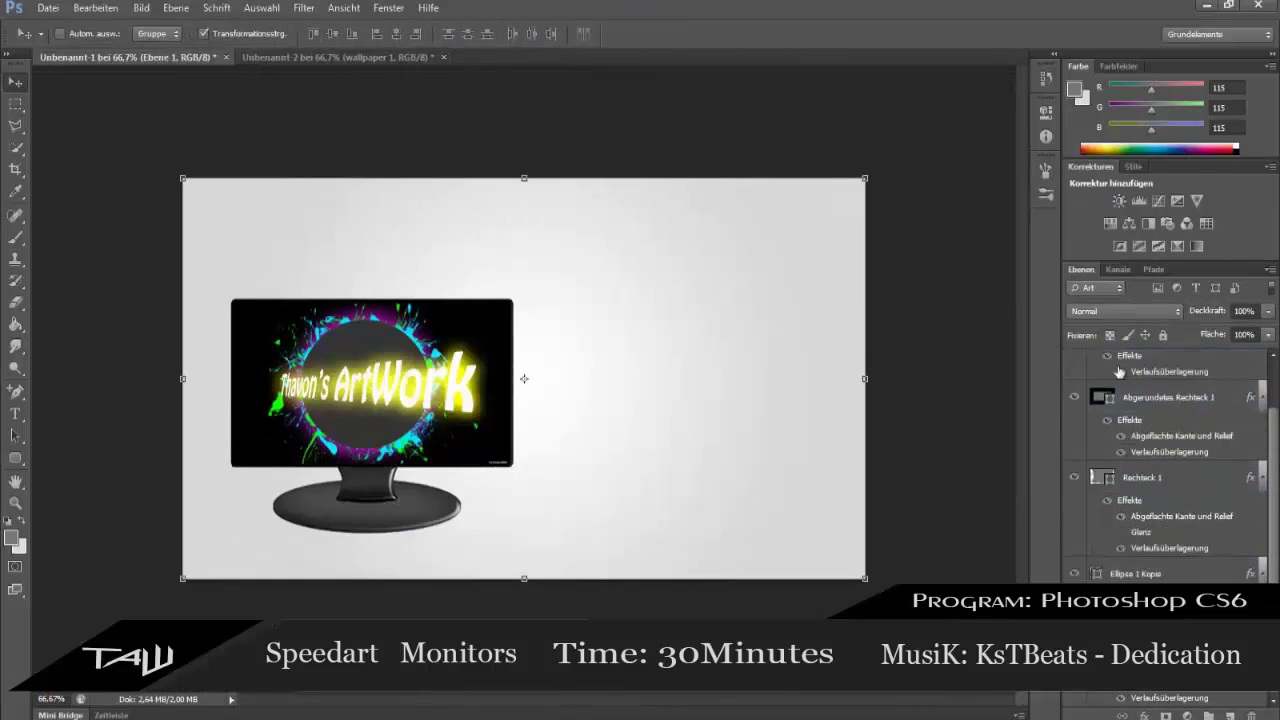
Group all monitor layers with Ctrl+G and merge the group's layers into one.
scroll(1119, 371, "up", 1)
left_click(1165, 387)
left_click(1143, 532, "shift")
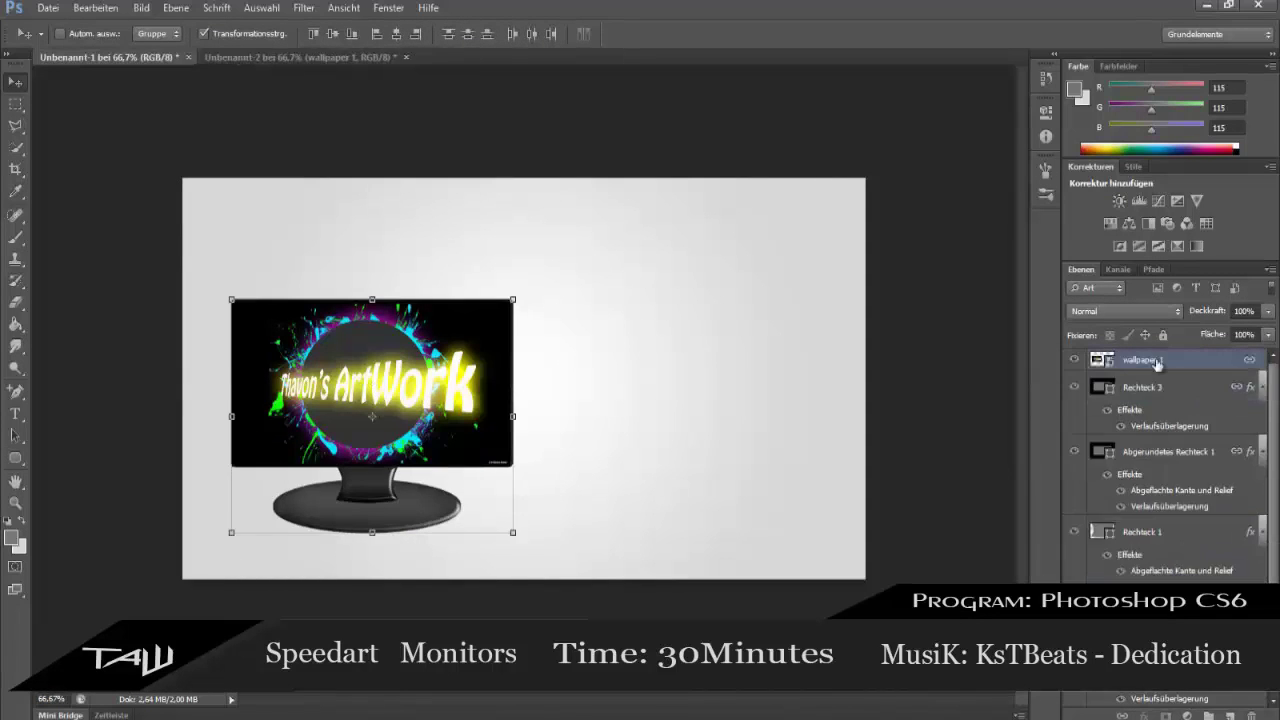
key("ctrl+g")
left_click(1093, 358)
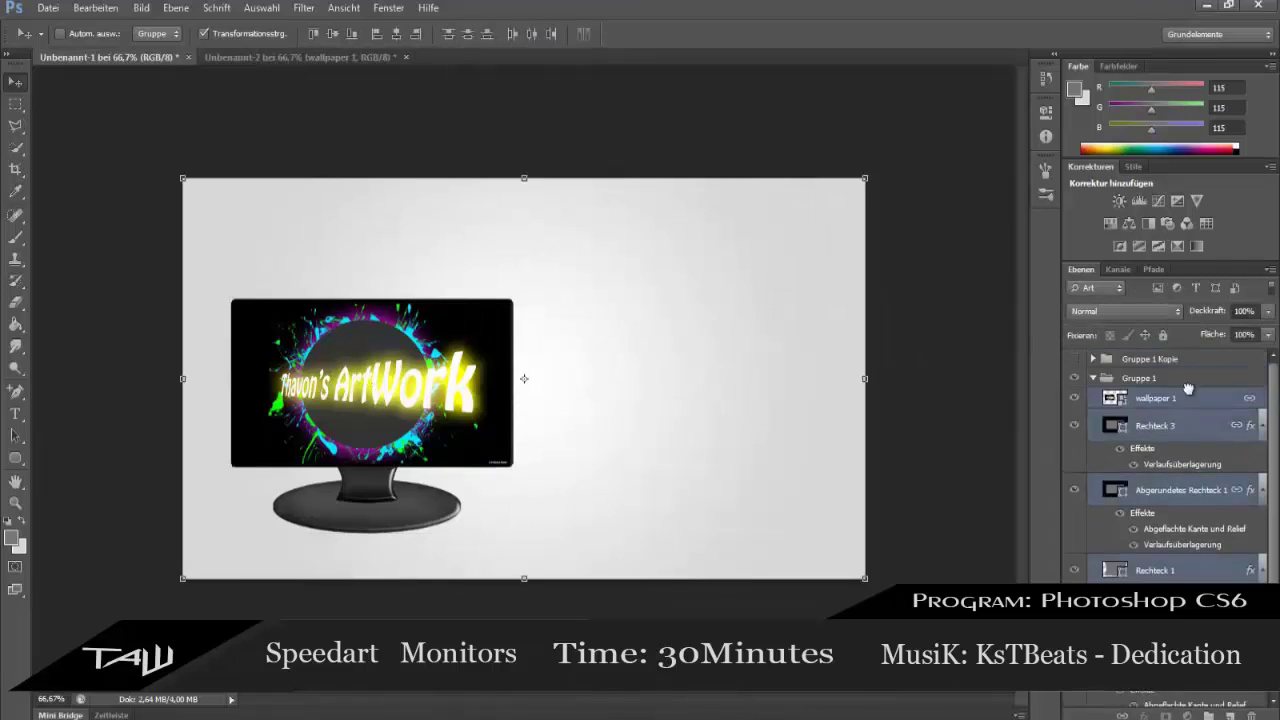
left_click(1140, 406, "ctrl")
right_click(1077, 372)
left_click(955, 521)
Scale the merged monitor to about 87% and drag a copy to the right.
right_click(1113, 379)
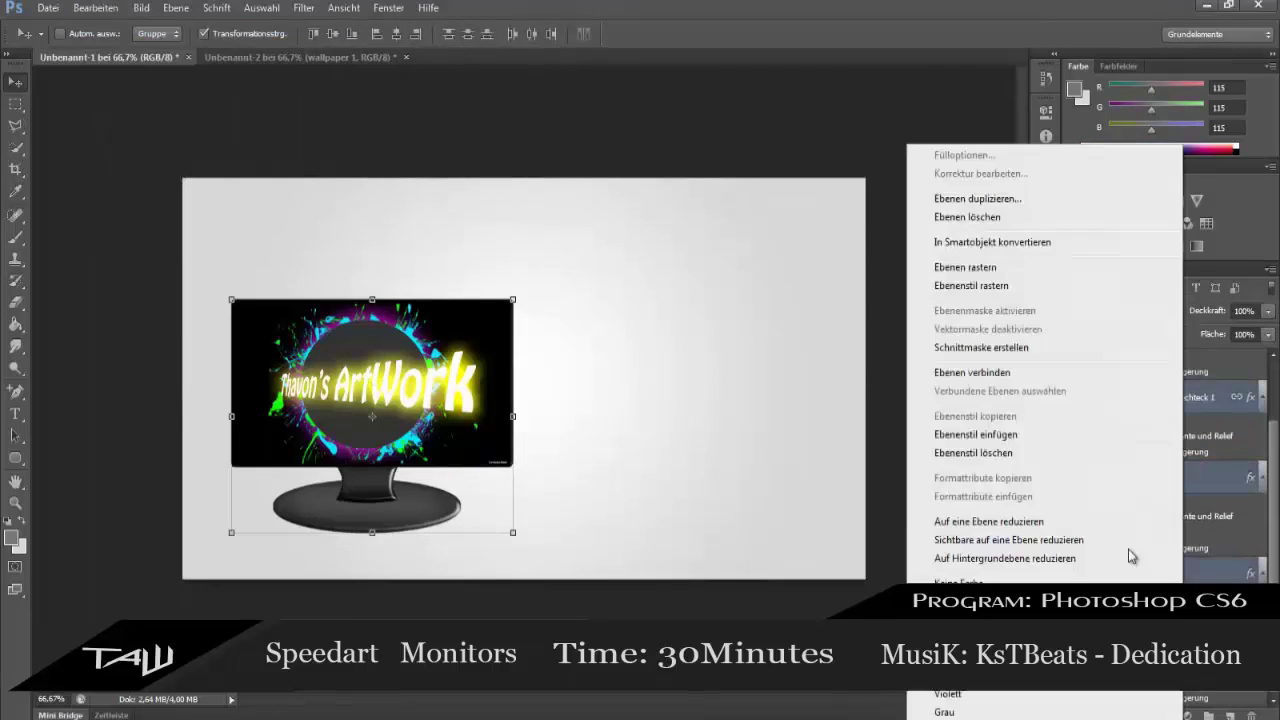
key("Escape")
key("ctrl+t")
left_click_drag(520, 530, 458, 484)
key("Return")
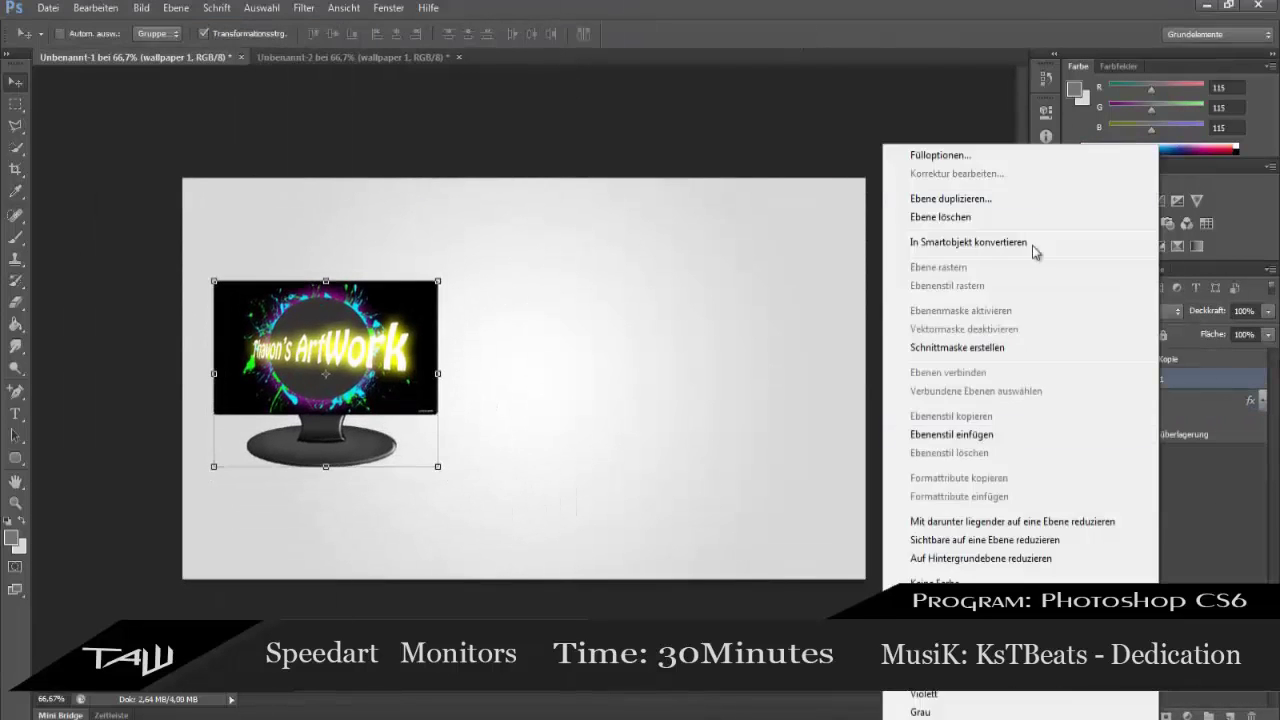
key("v")
left_click_drag(305, 370, 798, 388)
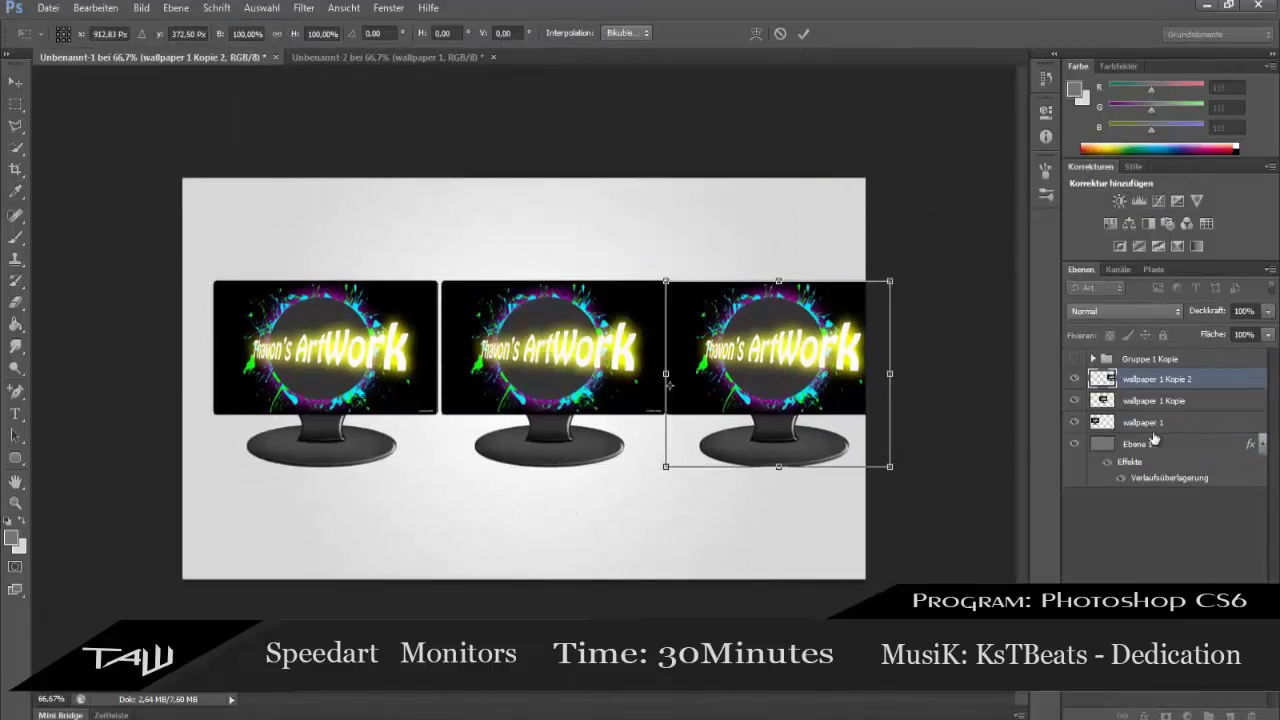
Remove the monitor copies, shrink the monitor to about 90%, and copy it to middle and right positions.
left_click(600, 520, "ctrl")
left_click(337, 376, "ctrl")
key("Delete")
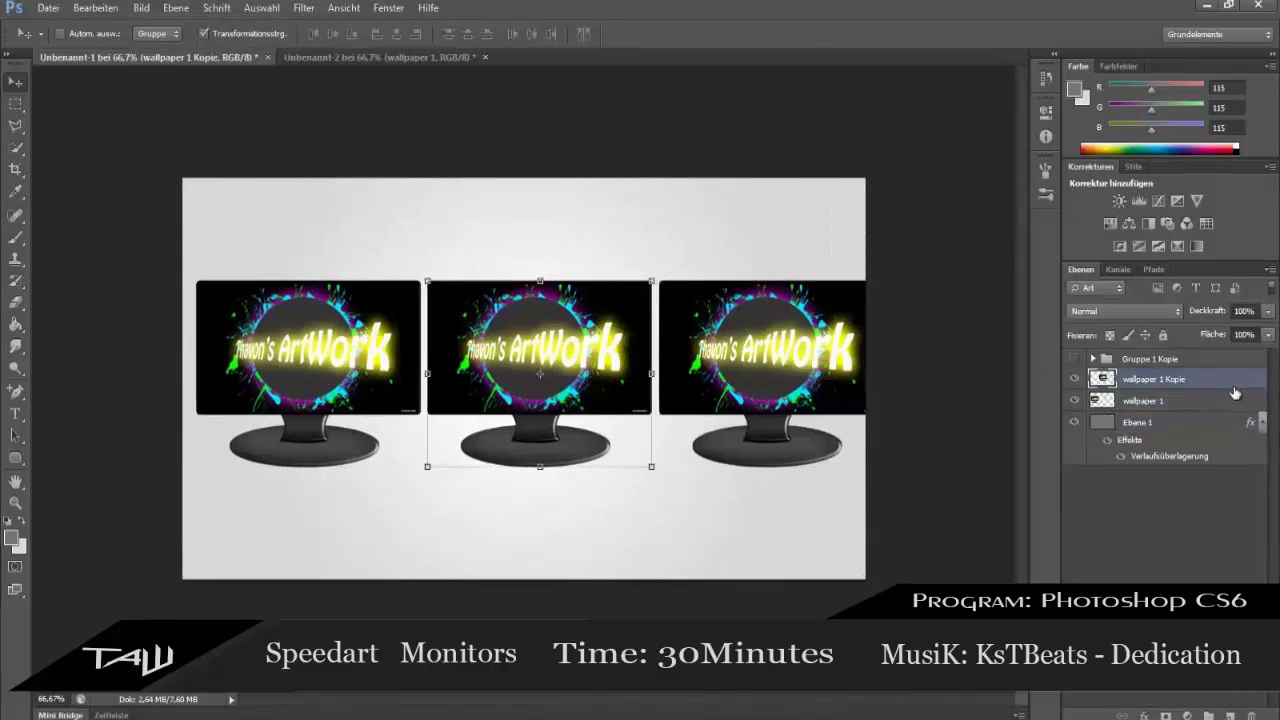
key("Delete")
key("ctrl+t")
left_click_drag(438, 466, 400, 447)
mouse_move(353, 300)
left_mouse_down("alt")
mouse_move(578, 300)
mouse_move(803, 335)
left_mouse_up("alt")
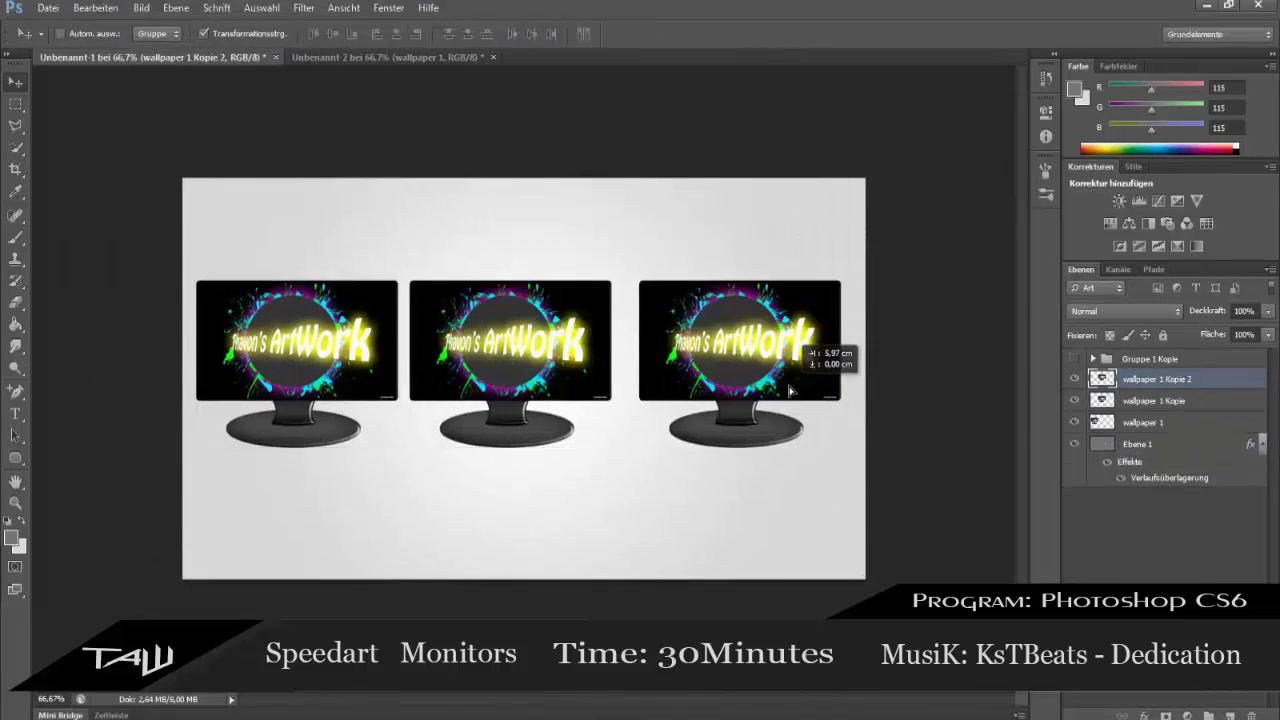
Widen the left monitor slightly and free-distort it, pulling its left corners outward.
left_click(520, 360, "ctrl")
left_click_drag(202, 368, 197, 370)
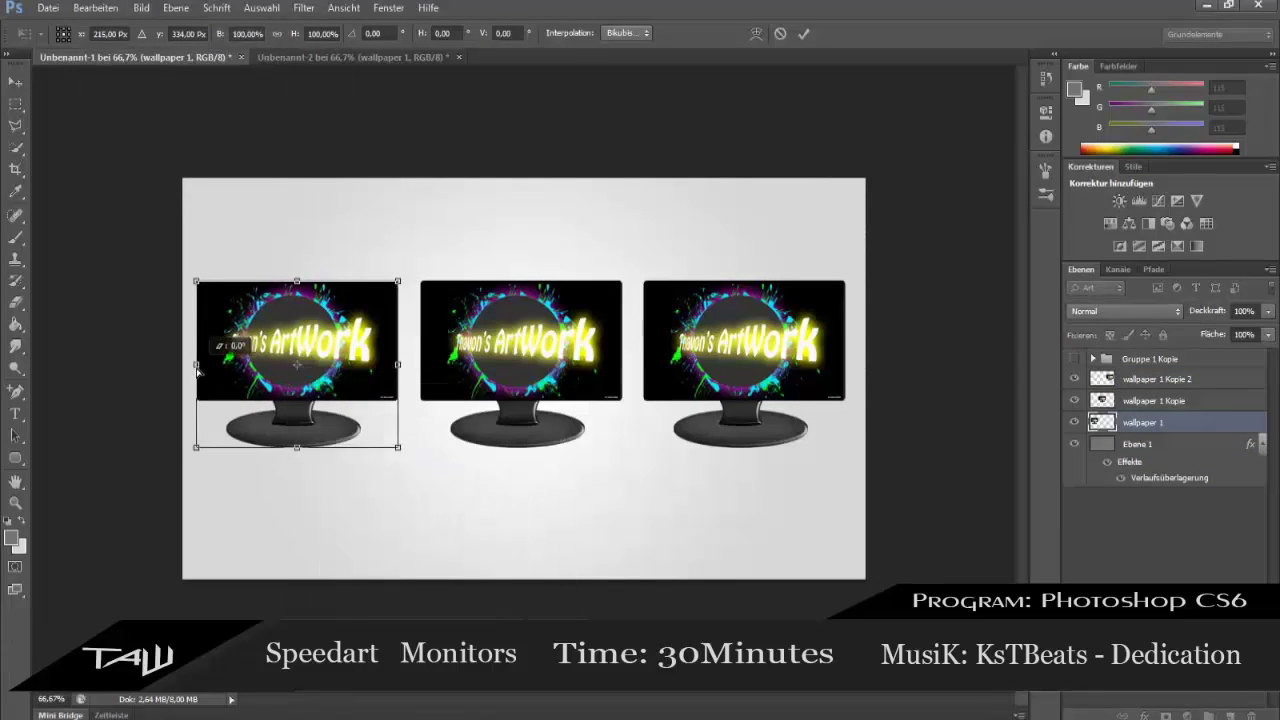
right_click(300, 346)
right_click(343, 414)
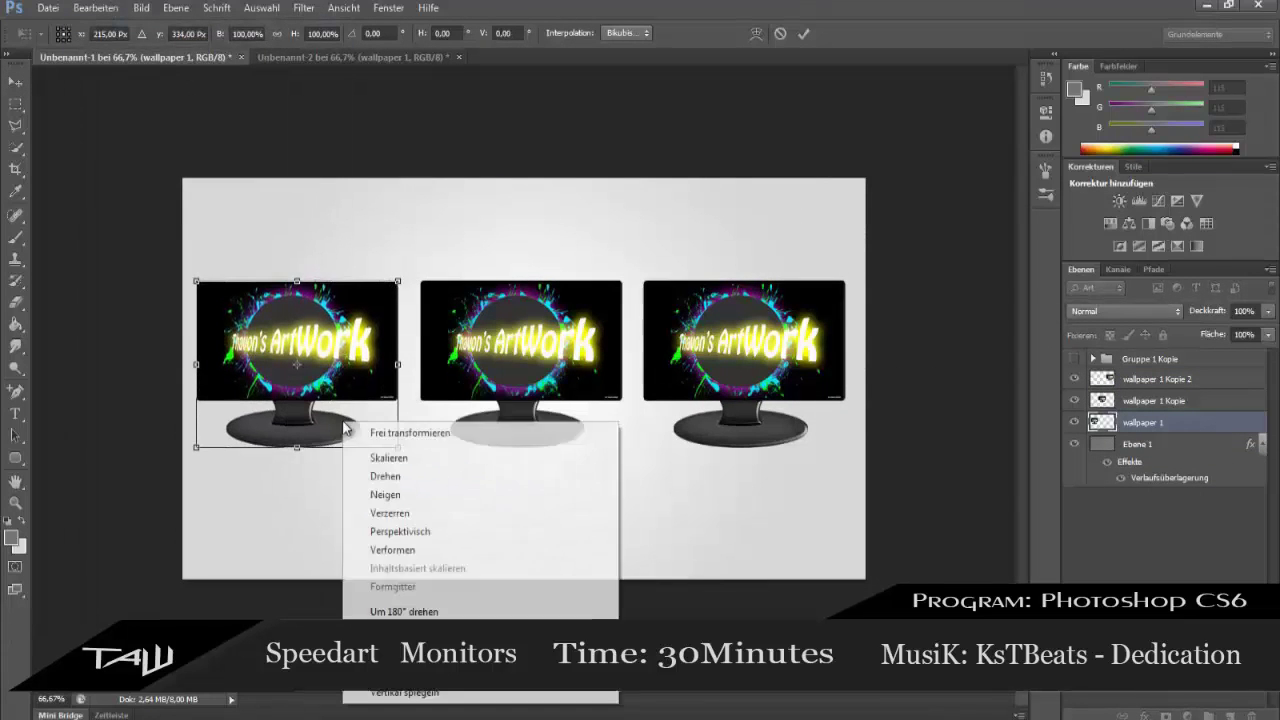
left_click(434, 514)
left_click_drag(196, 281, 165, 286)
left_click_drag(196, 447, 184, 462)
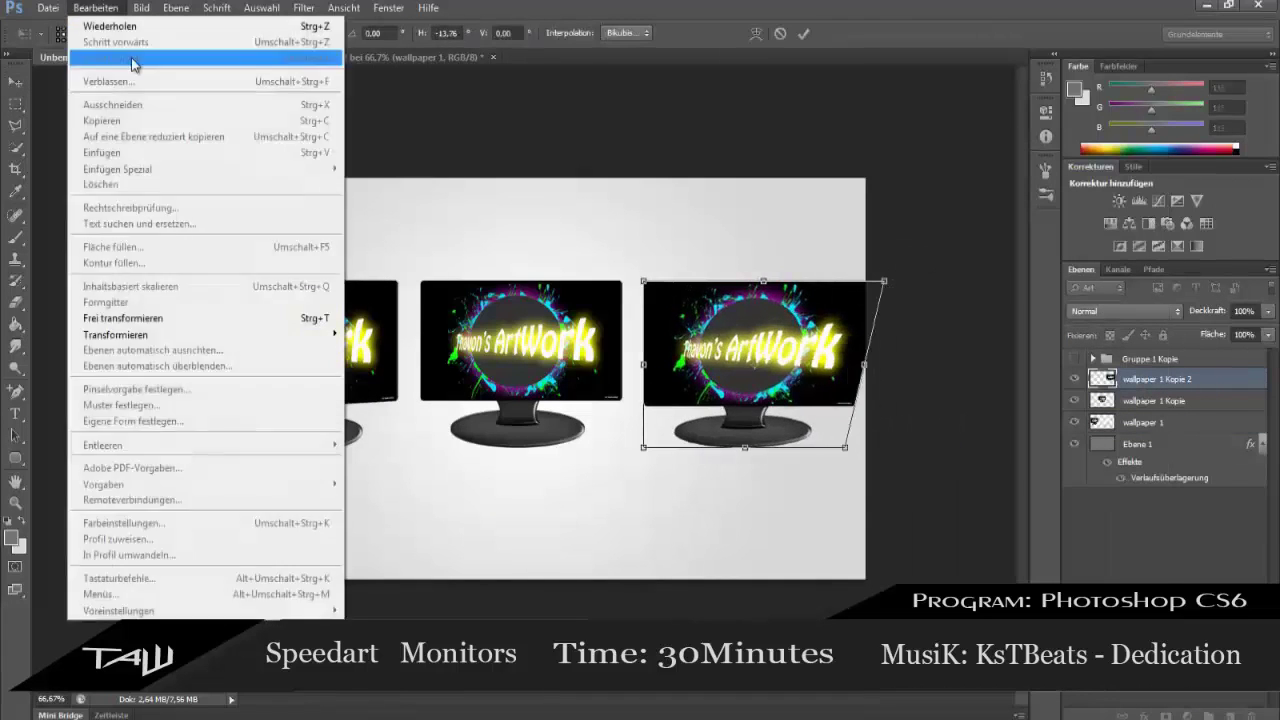
Angle the right monitor in perspective by raising its outer corner, and confirm.
right_click(704, 374)
left_click(795, 474)
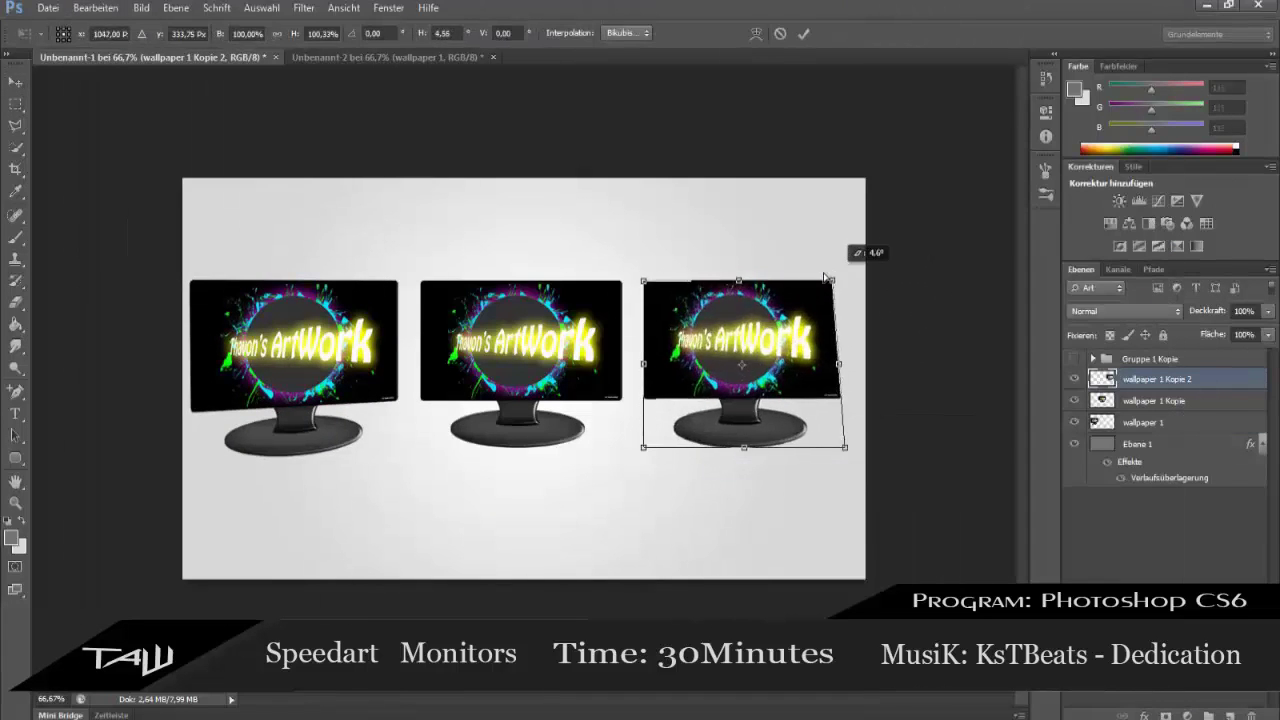
left_click_drag(845, 281, 848, 272)
key("Return")
Apply perspective to the left monitor's outer corners and commit, then select the middle monitor.
left_click(1136, 424)
right_click(295, 322)
left_click(337, 451)
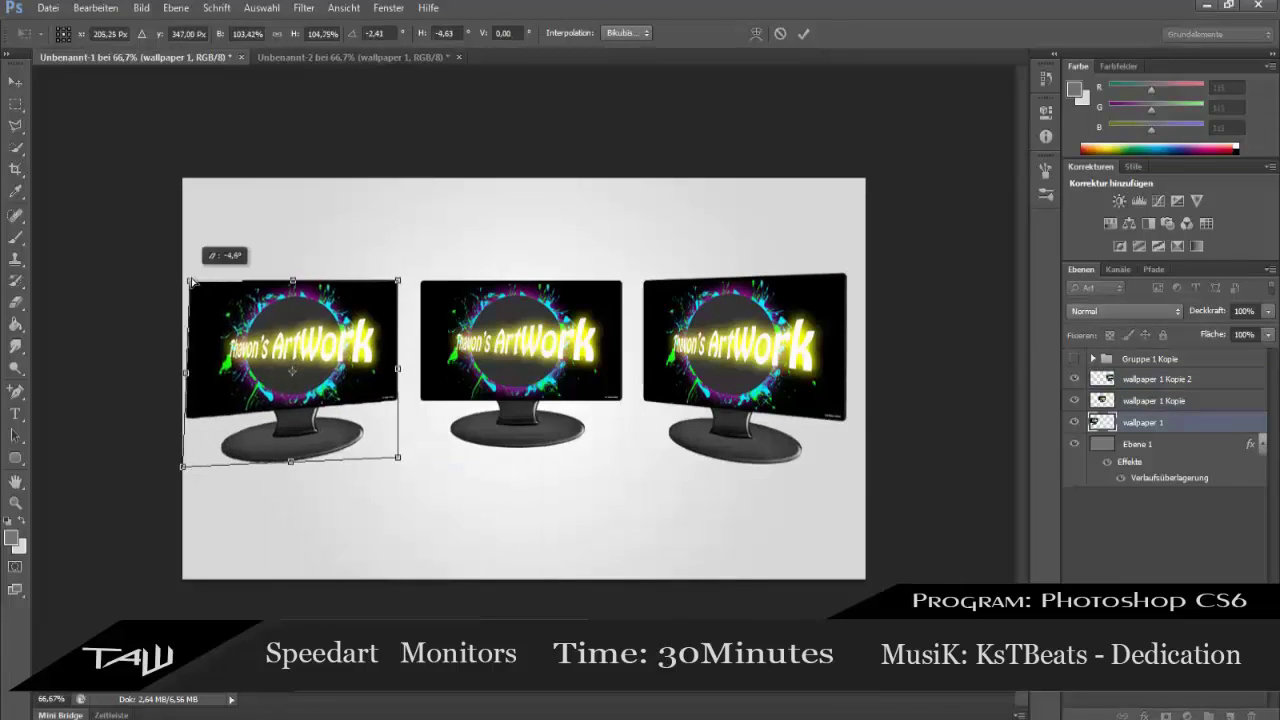
left_click_drag(189, 281, 182, 281)
left_click_drag(189, 457, 182, 466)
key("Return")
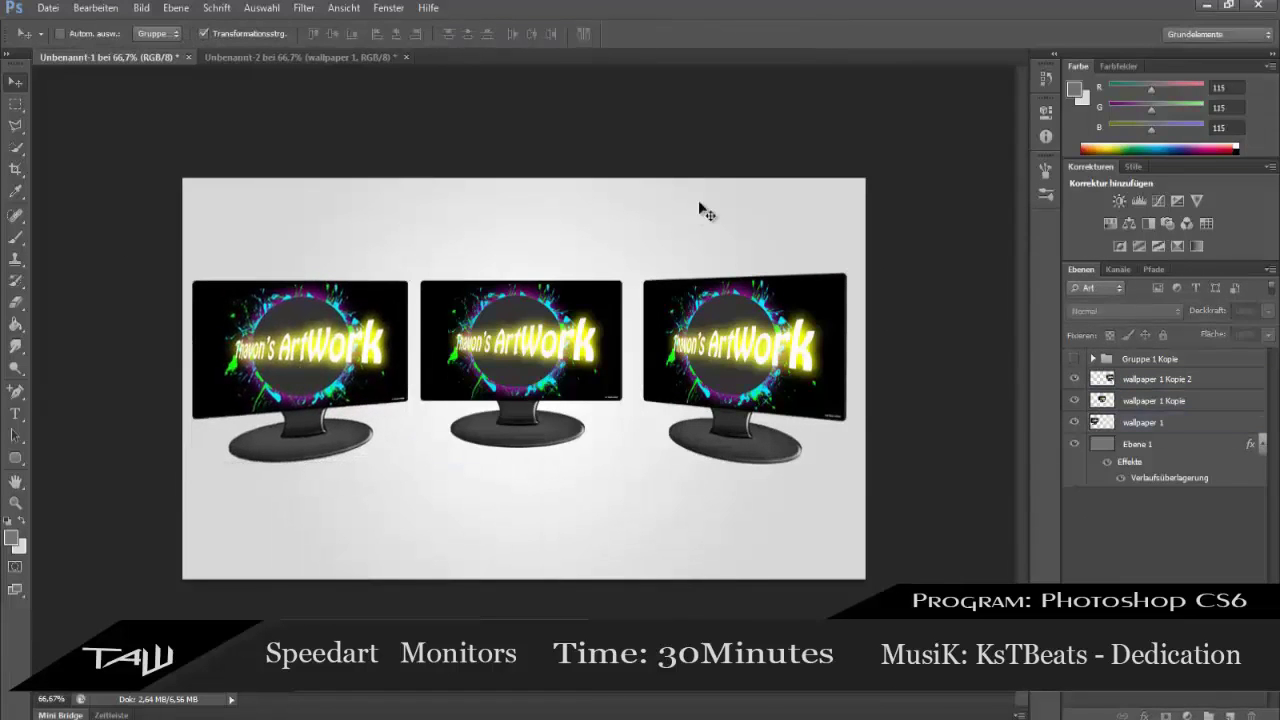
left_click(1150, 401)
Start a new text line just below the monitors using the Horizontal Type tool.
left_click(20, 414)
left_click(532, 515)
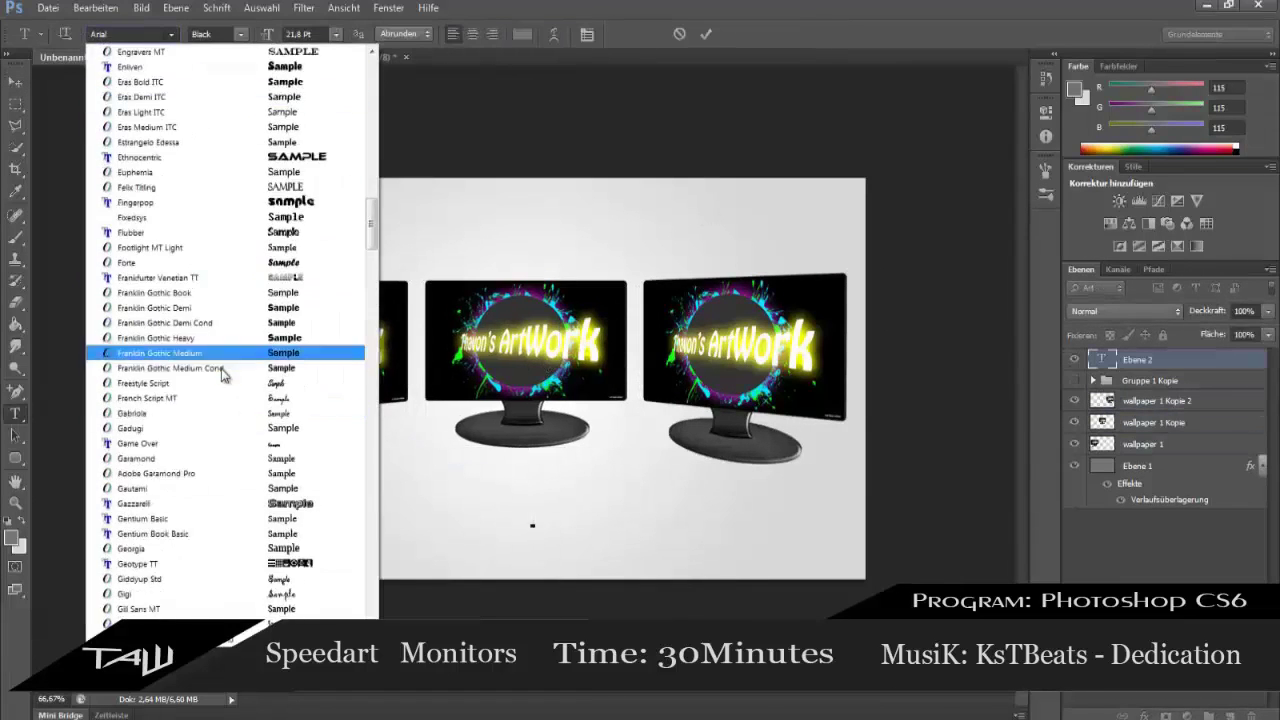